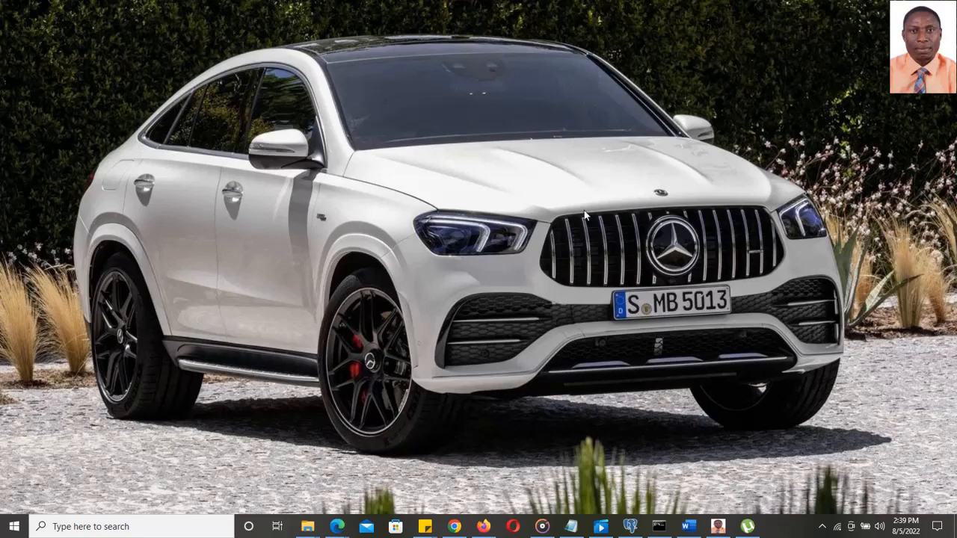
- Switch to Chrome, search Google for "download power bi desktop", and open the Microsoft Power BI Desktop download page
{"action": "mouse_move", "coordinate": [455, 526]}
{"action": "left_click", "coordinate": [448, 482]}
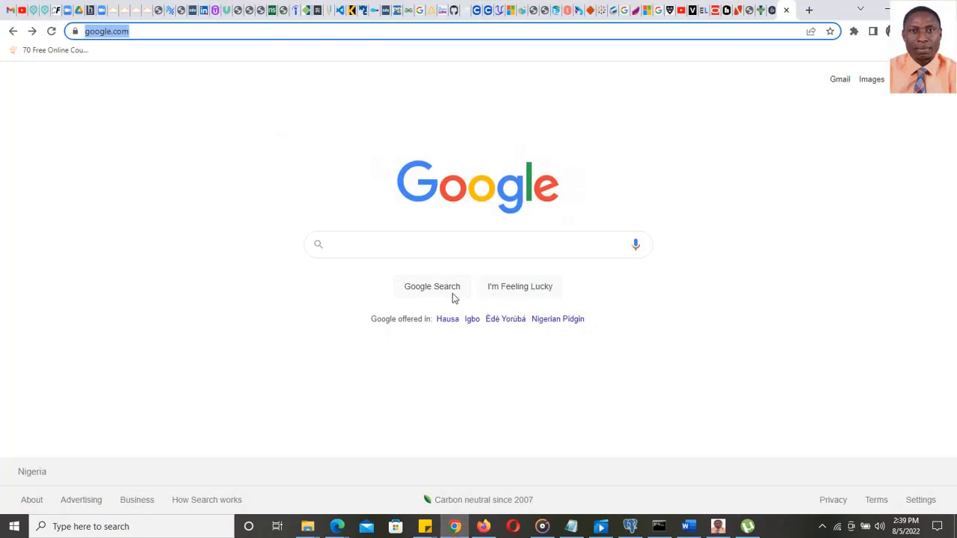
{"action": "left_click", "coordinate": [450, 241]}
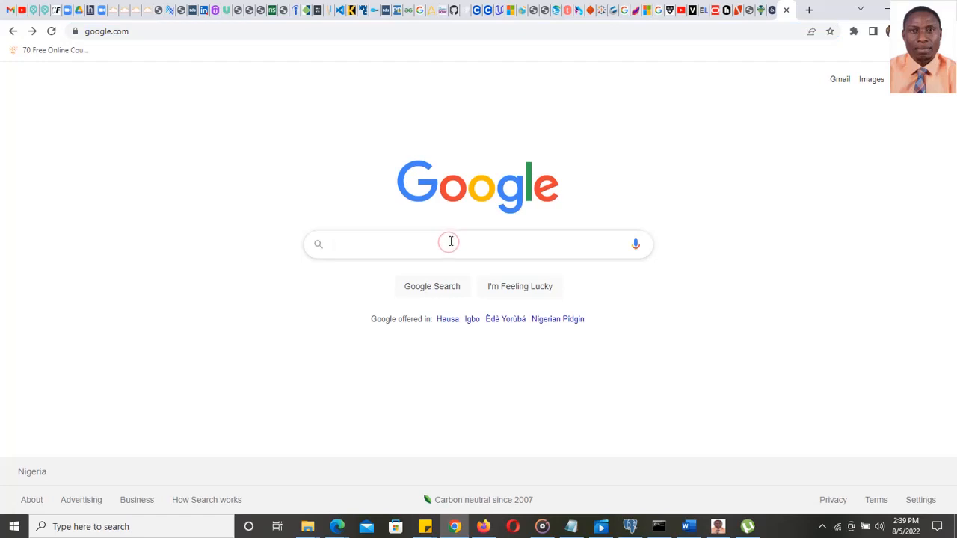
{"action": "type", "text": "dow"}
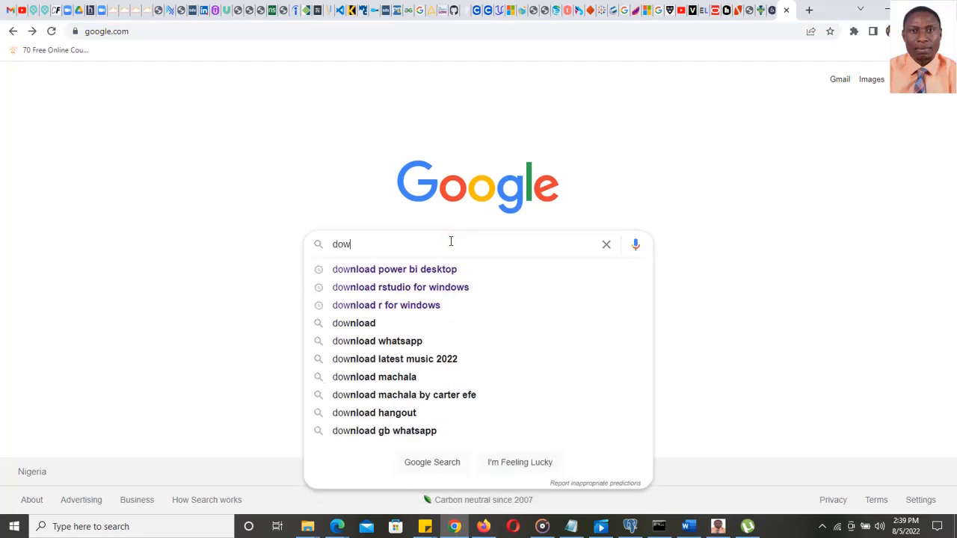
{"action": "left_click", "coordinate": [425, 269]}
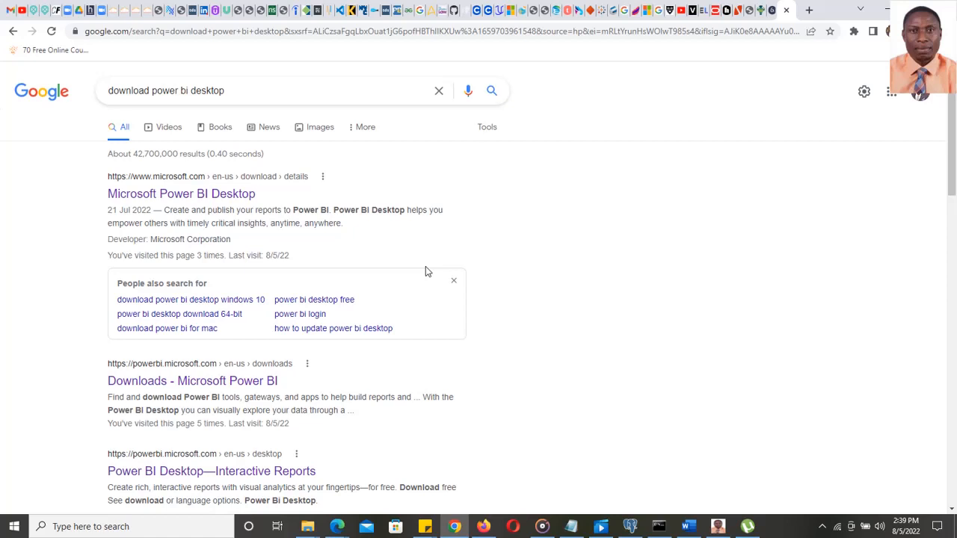
{"action": "left_click", "coordinate": [201, 198]}
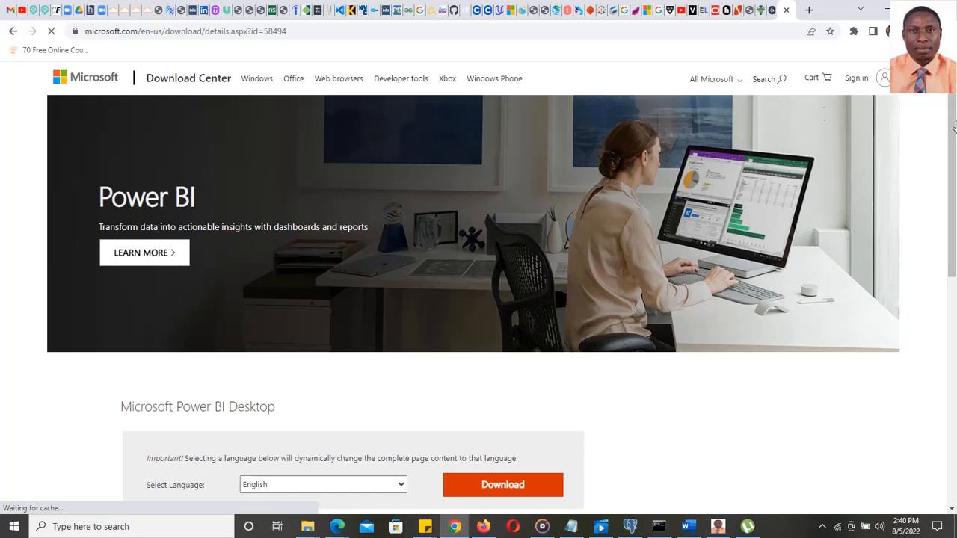
- Select English as the download language for Microsoft Power BI Desktop
{"action": "left_click_drag", "start_coordinate": [953, 140], "coordinate": [939, 272]}
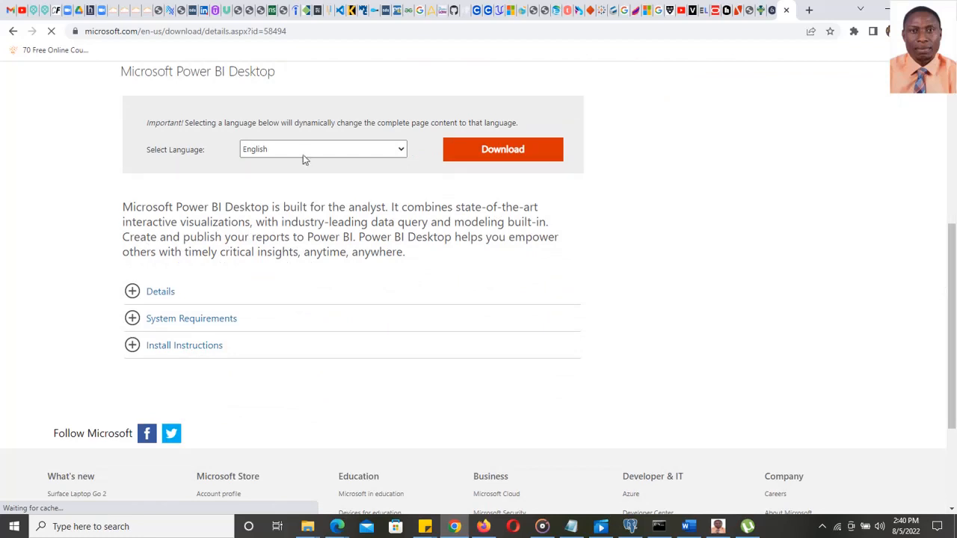
{"action": "left_click", "coordinate": [400, 150]}
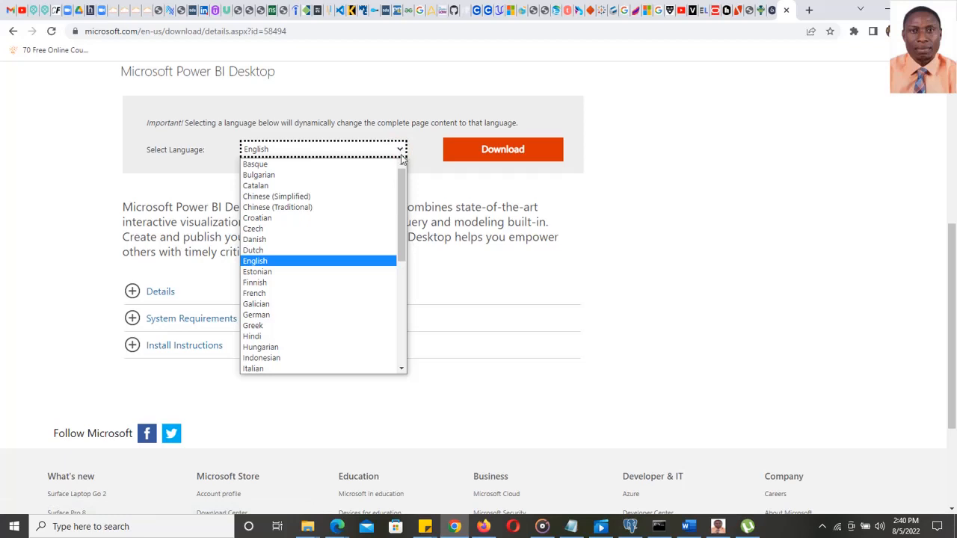
{"action": "left_click", "coordinate": [284, 264]}
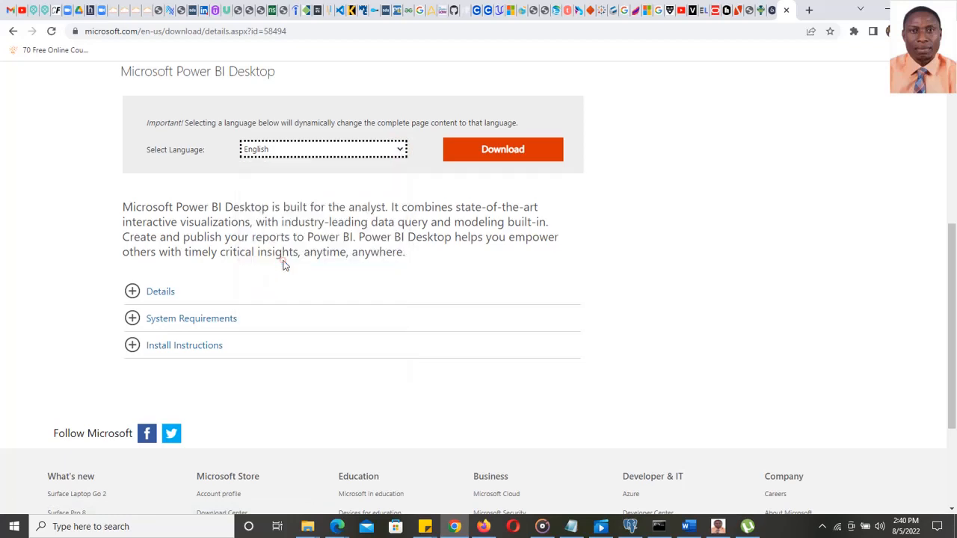
- Expand the download details and examine the file names of the two available Power BI Desktop installers
{"action": "left_click", "coordinate": [157, 299]}
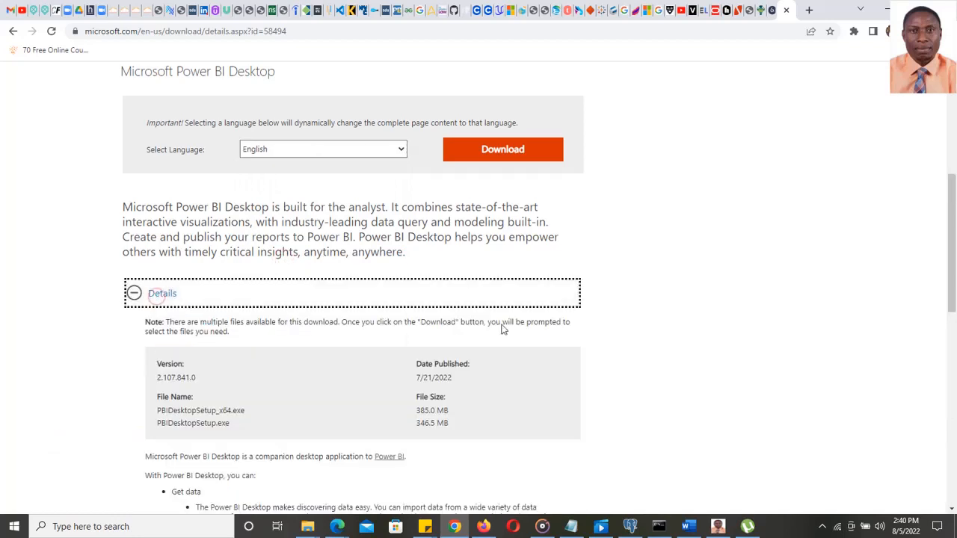
{"action": "left_click_drag", "start_coordinate": [953, 207], "coordinate": [954, 241]}
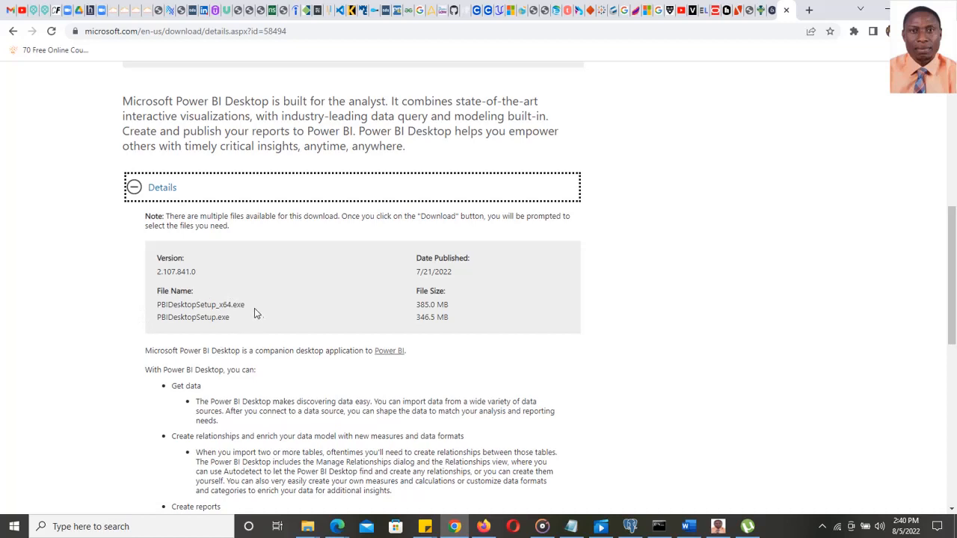
{"action": "left_click_drag", "start_coordinate": [246, 303], "coordinate": [152, 306]}
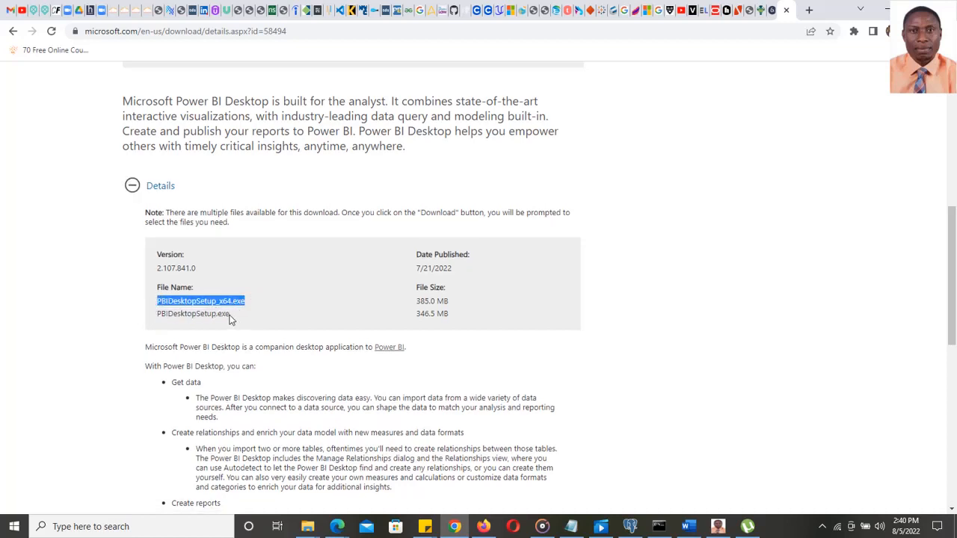
{"action": "left_click_drag", "start_coordinate": [232, 317], "coordinate": [154, 322]}
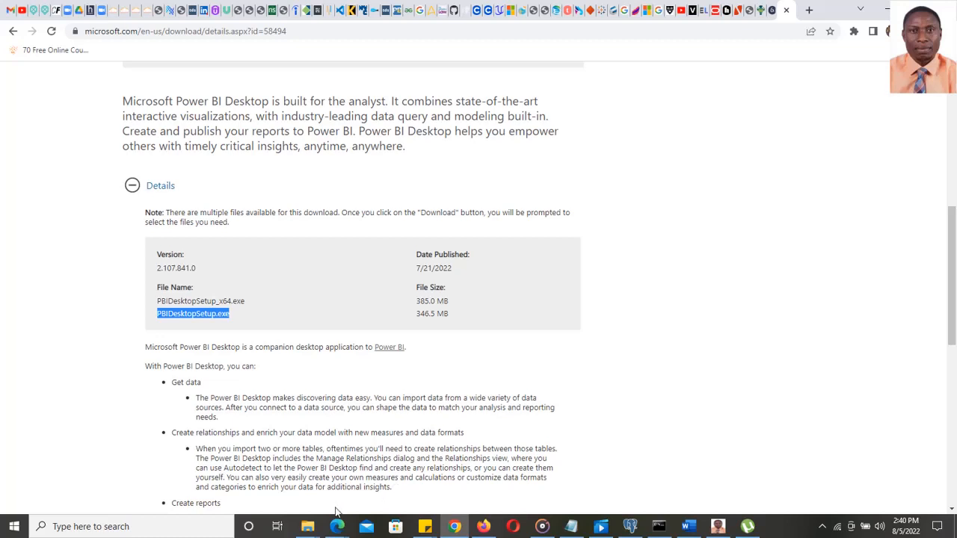
- Find and open the Windows System Information app, check the System Type entry, and minimize the window
{"action": "left_click", "coordinate": [163, 526]}
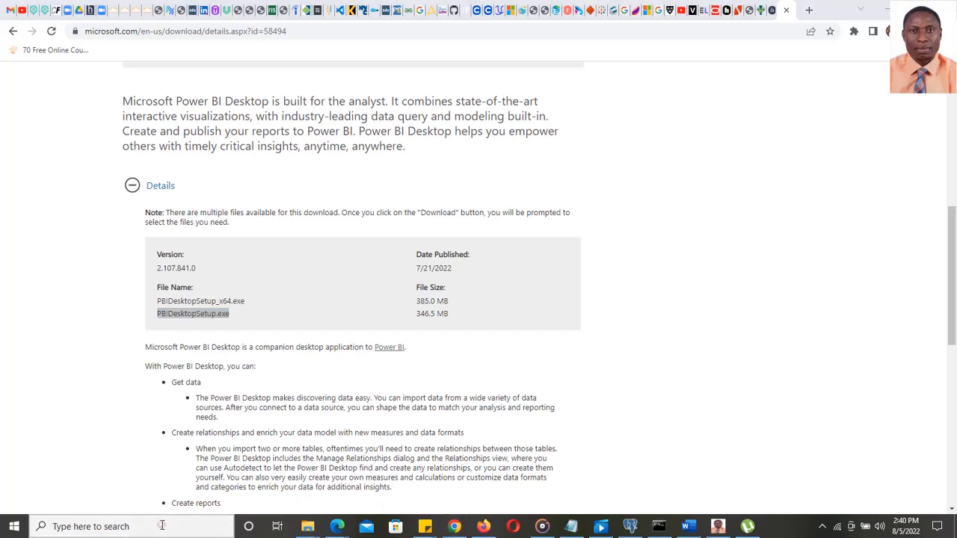
{"action": "type", "text": "system"}
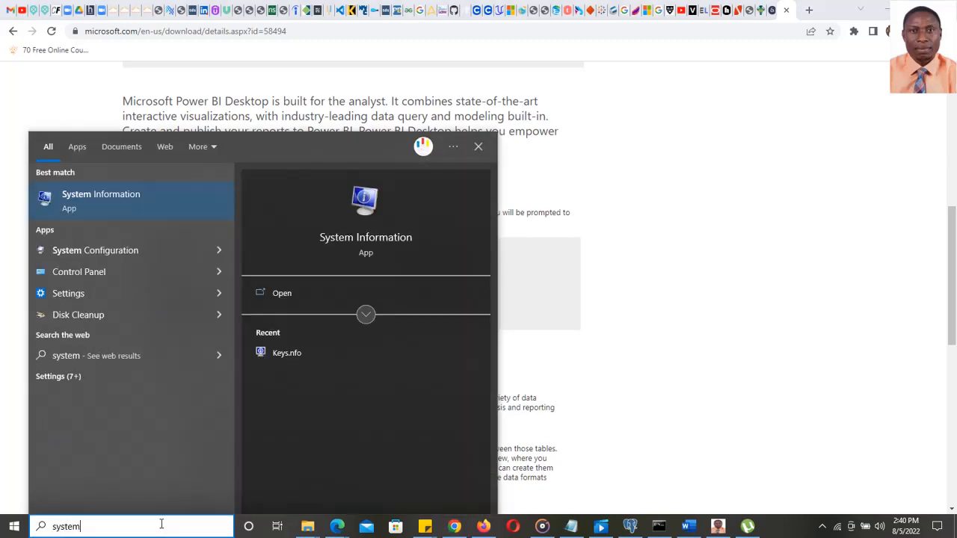
{"action": "key", "text": "Return"}
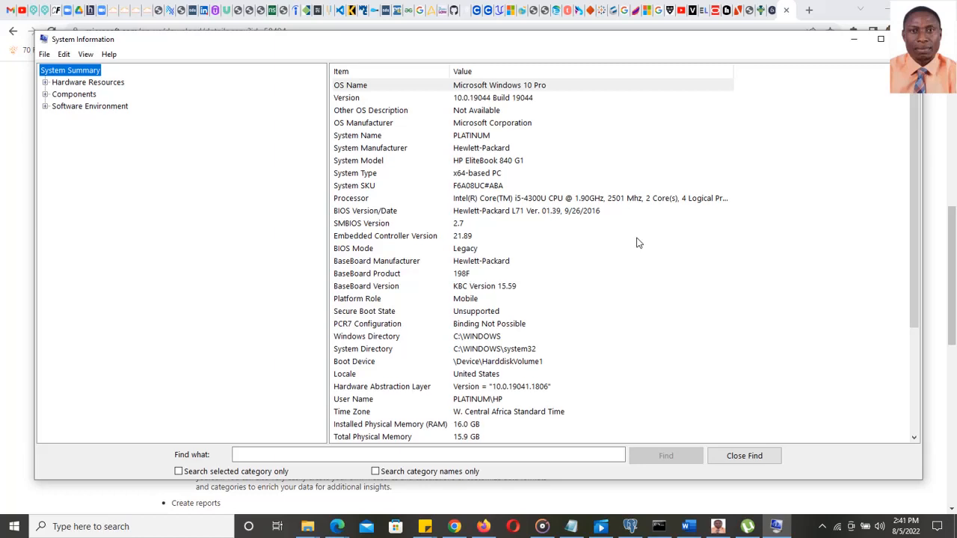
{"action": "left_click", "coordinate": [337, 174]}
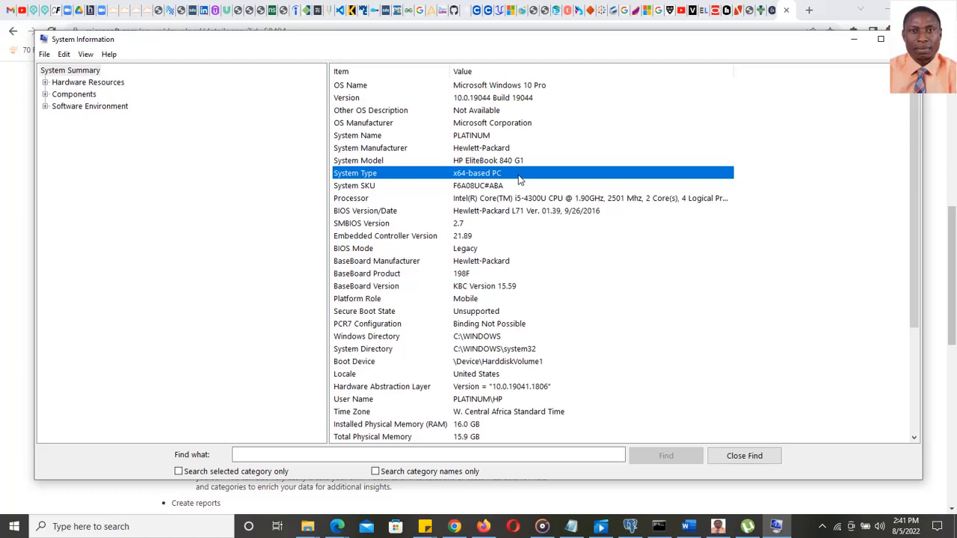
{"action": "left_click", "coordinate": [853, 39]}
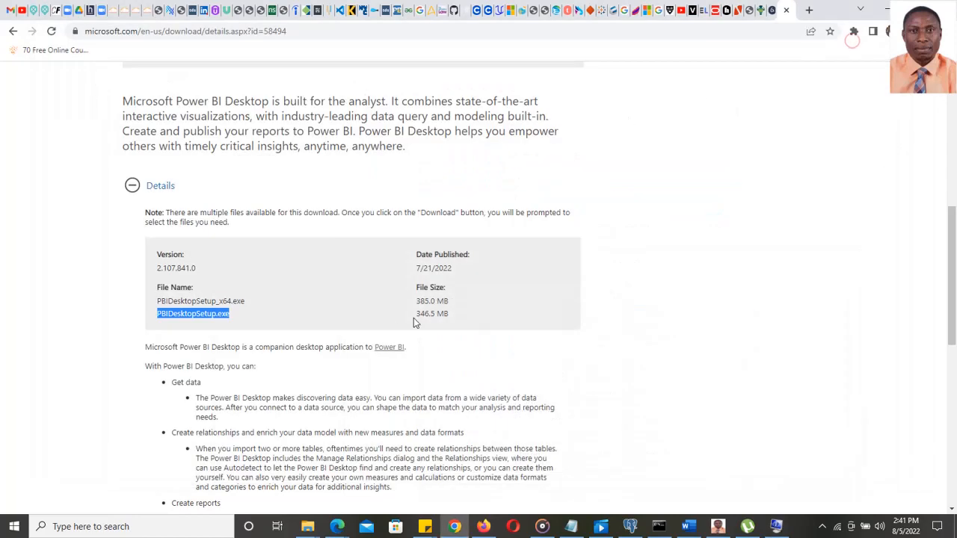
- Switch to File Explorer, check the system type in the properties of This PC, and put both windows away
{"action": "mouse_move", "coordinate": [308, 526]}
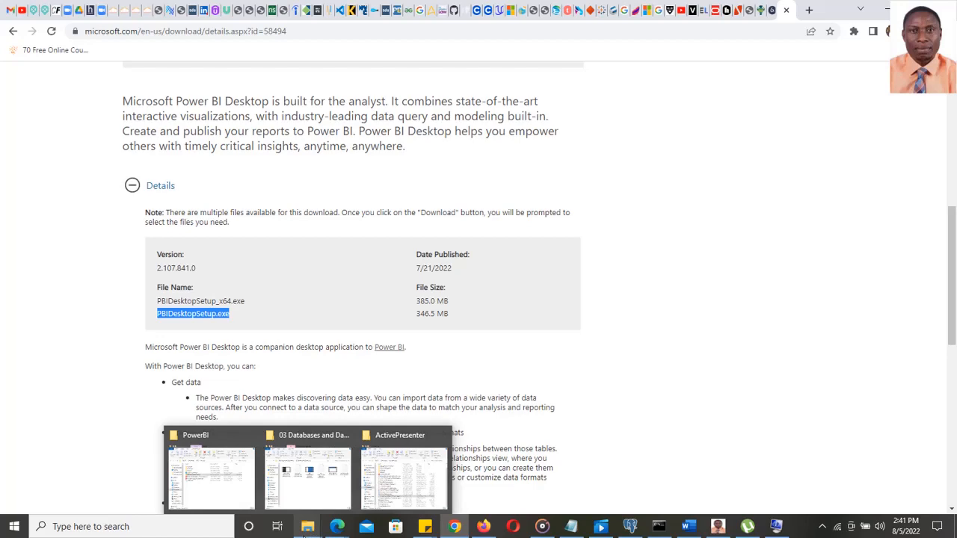
{"action": "left_click", "coordinate": [210, 474]}
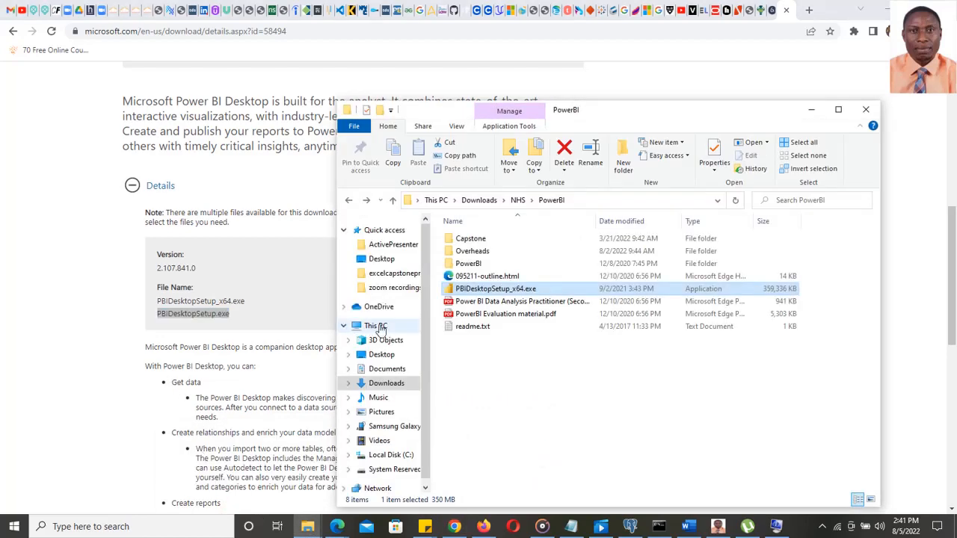
{"action": "left_click", "coordinate": [378, 328]}
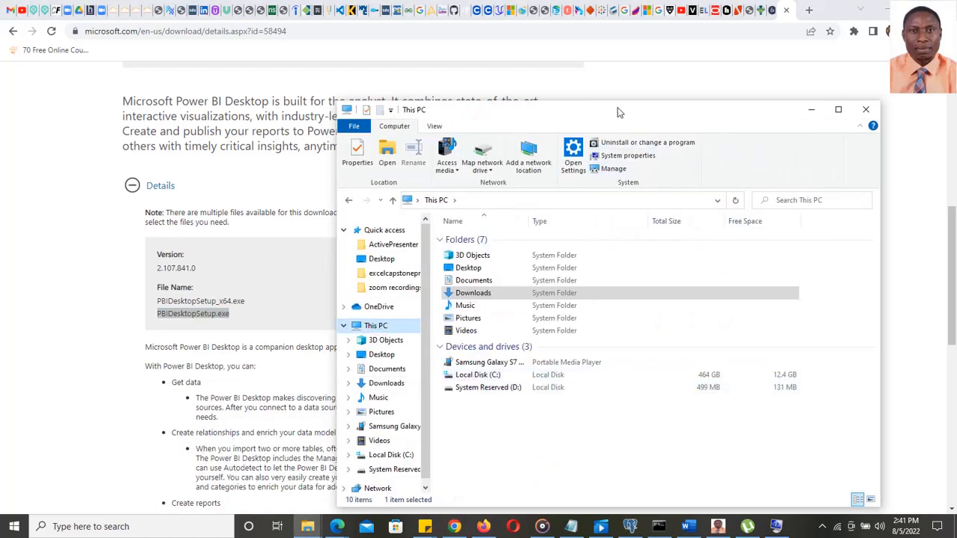
{"action": "left_click_drag", "start_coordinate": [617, 112], "coordinate": [573, 53]}
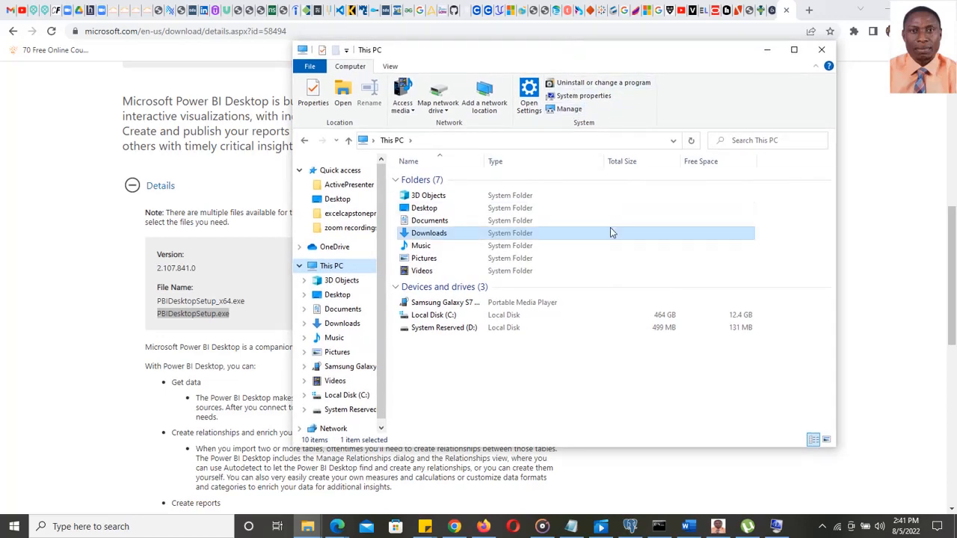
{"action": "right_click", "coordinate": [481, 369]}
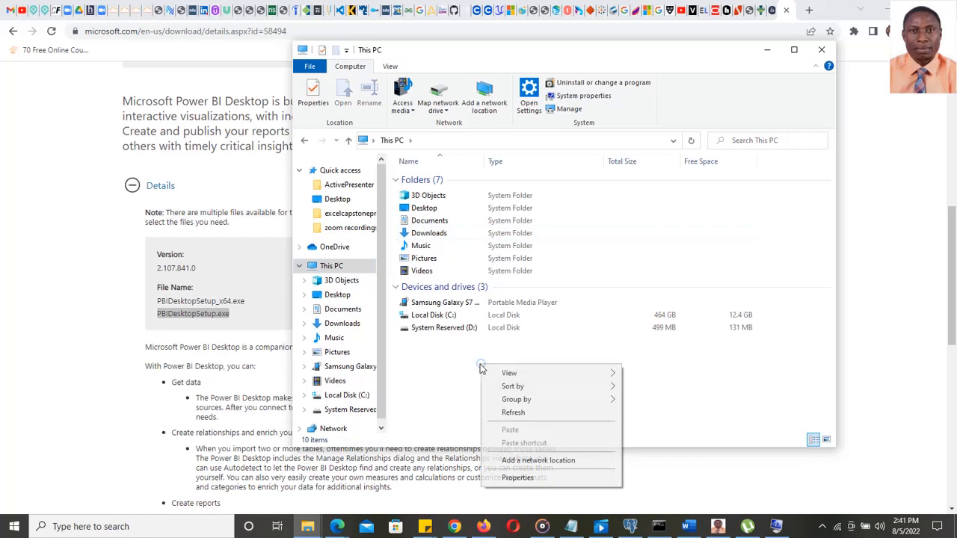
{"action": "left_click", "coordinate": [522, 480]}
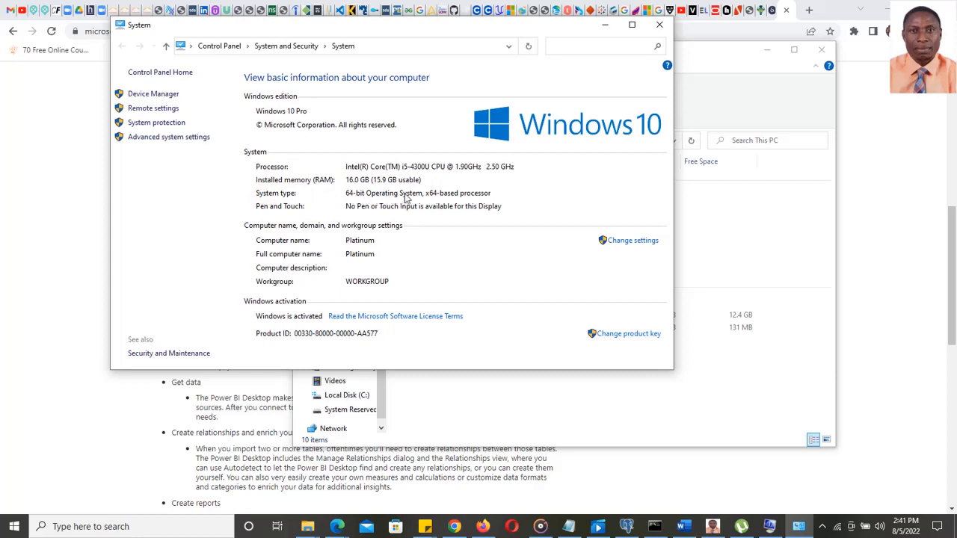
{"action": "left_click", "coordinate": [658, 28]}
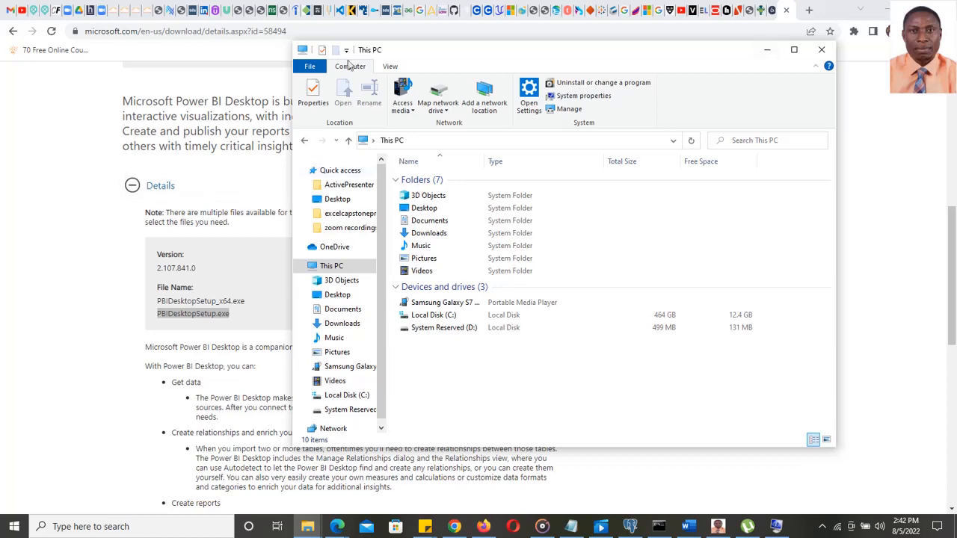
{"action": "left_click", "coordinate": [763, 52]}
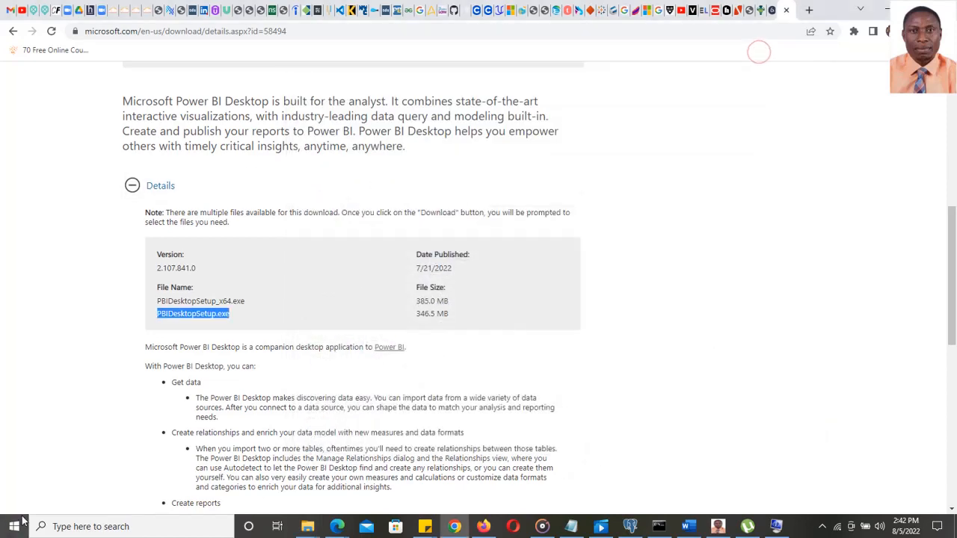
- Find and launch Power BI Desktop from the Windows search, and minimize the browser while it loads
{"action": "left_click", "coordinate": [129, 527]}
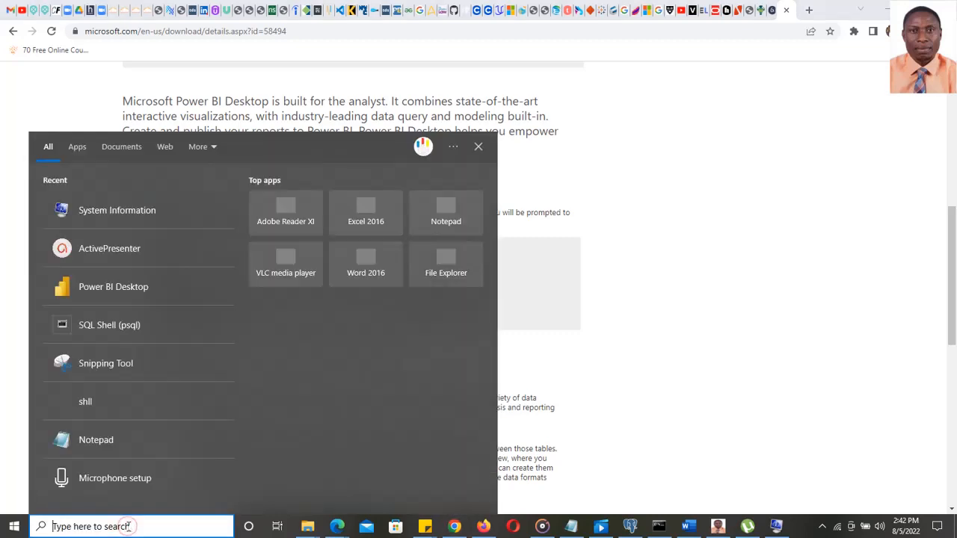
{"action": "type", "text": "powerbi"}
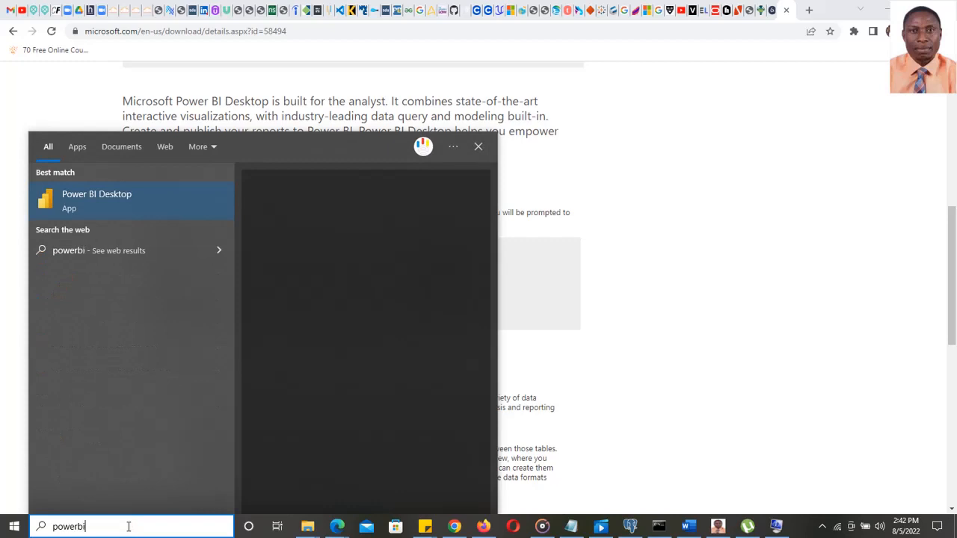
{"action": "left_click", "coordinate": [158, 204]}
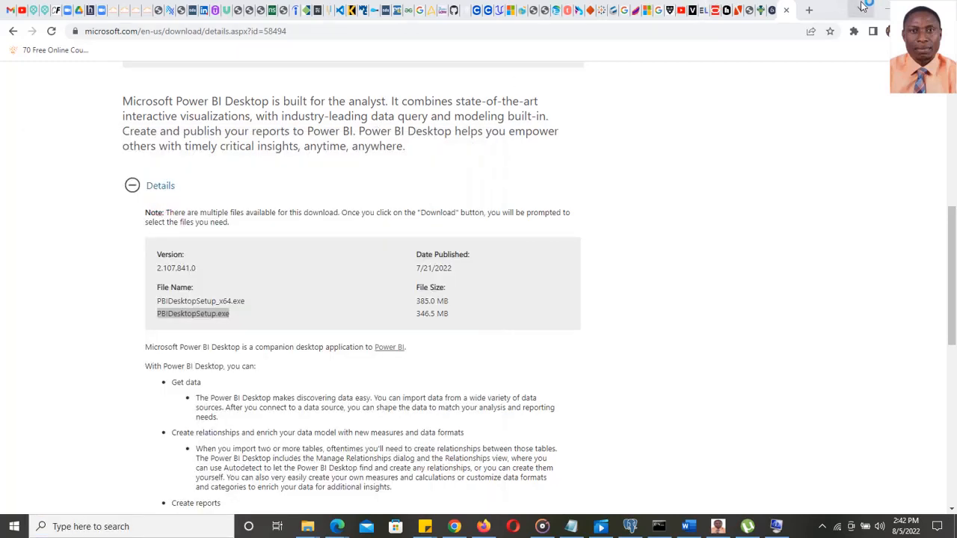
{"action": "left_click", "coordinate": [884, 8]}
{"action": "left_click", "coordinate": [884, 10]}
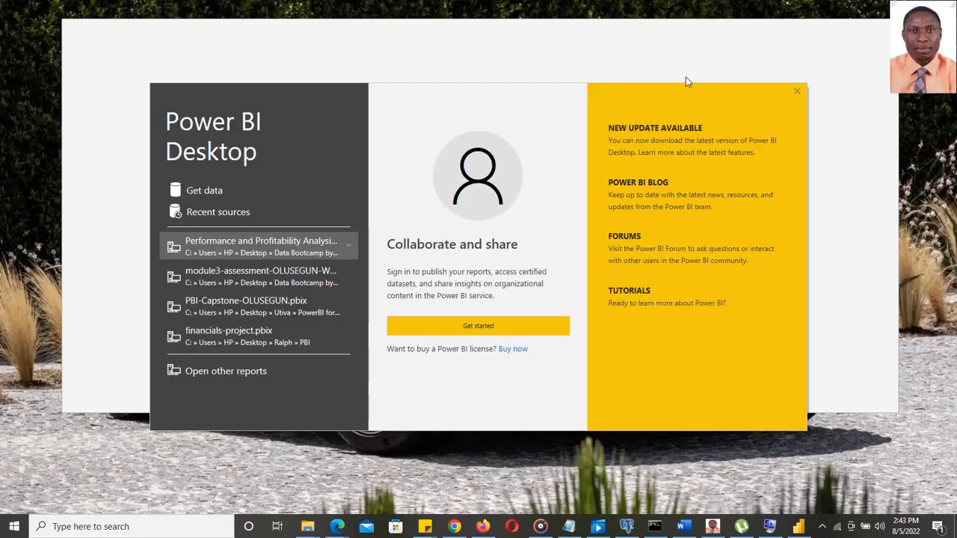
- Dismiss the Power BI Desktop start screen and maximize the blank report window
{"action": "left_click", "coordinate": [797, 93]}
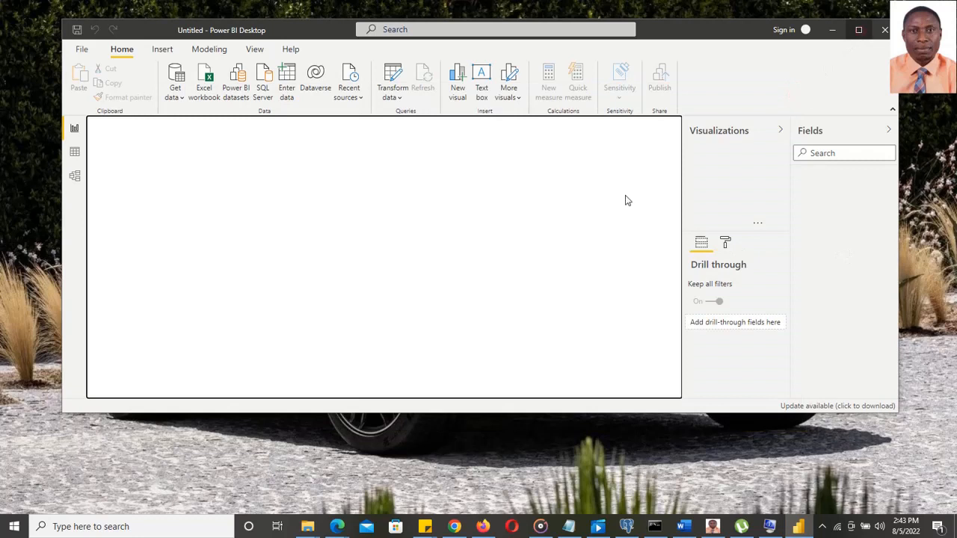
{"action": "left_click", "coordinate": [859, 34]}
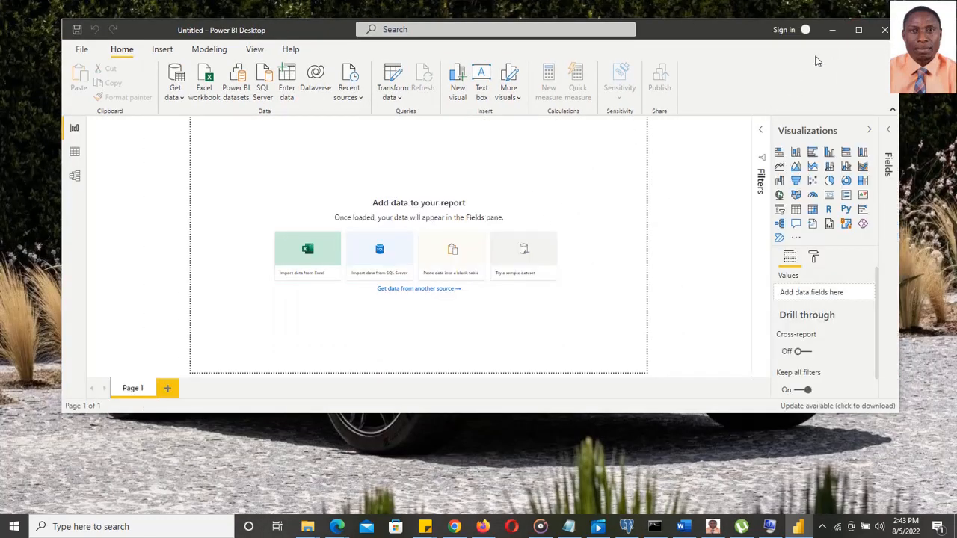
{"action": "left_click", "coordinate": [859, 33]}
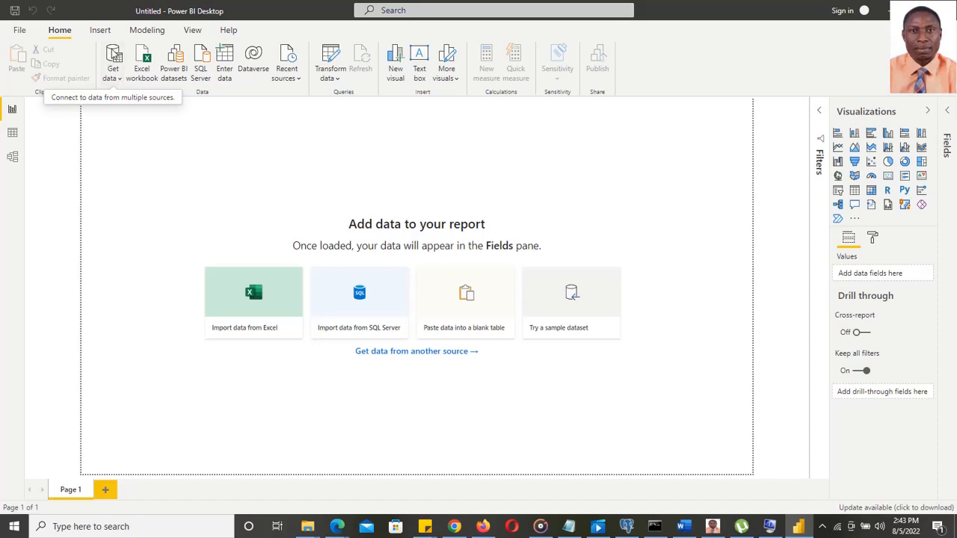
- Show the common data sources, open the full Get Data dialog, and browse its list of all connectors
{"action": "left_click", "coordinate": [117, 79]}
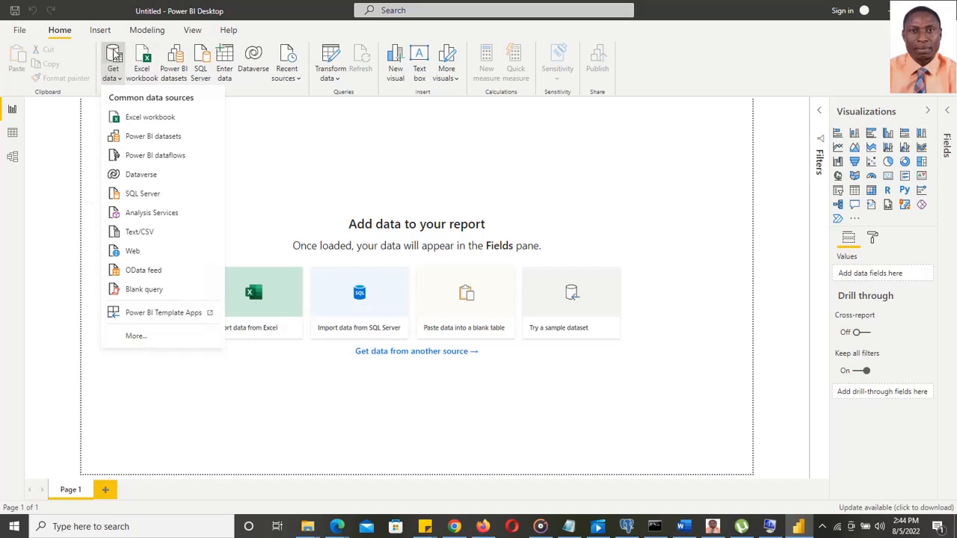
{"action": "left_click", "coordinate": [116, 56]}
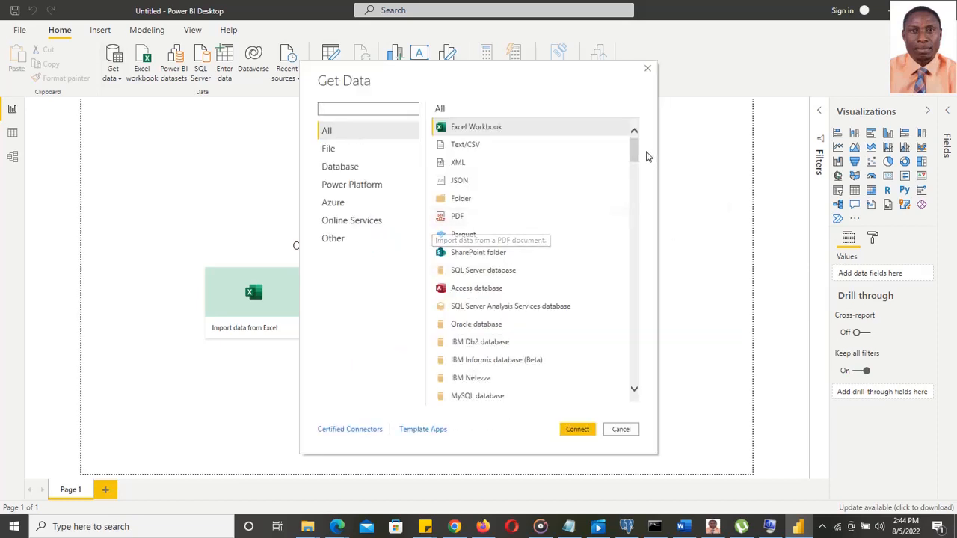
{"action": "mouse_move", "coordinate": [634, 152]}
{"action": "left_mouse_down"}
{"action": "mouse_move", "coordinate": [633, 378]}
{"action": "mouse_move", "coordinate": [640, 135]}
{"action": "left_mouse_up"}
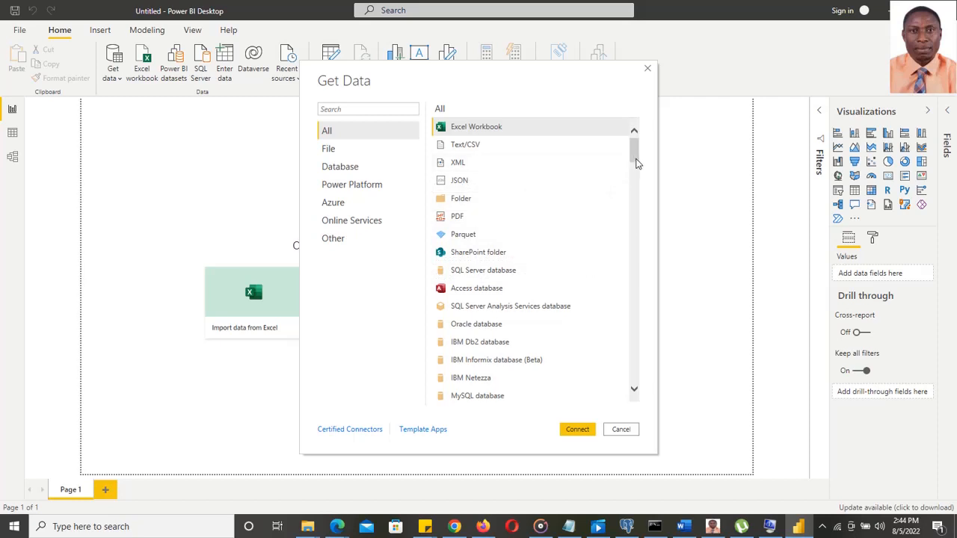
- Browse the full list of available data connectors, return to its beginning, and close the Get Data dialog
{"action": "left_click_drag", "start_coordinate": [634, 162], "coordinate": [633, 226]}
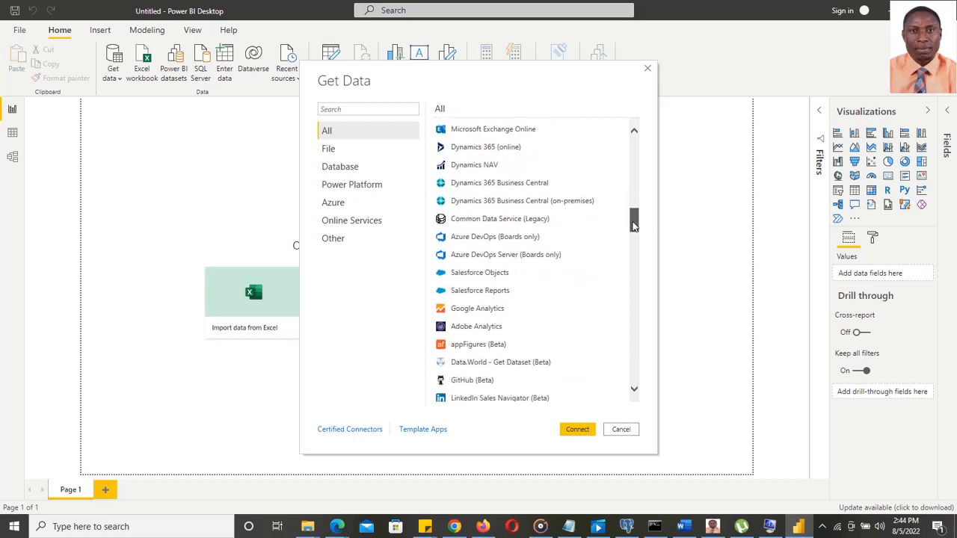
{"action": "left_click_drag", "start_coordinate": [633, 225], "coordinate": [629, 242]}
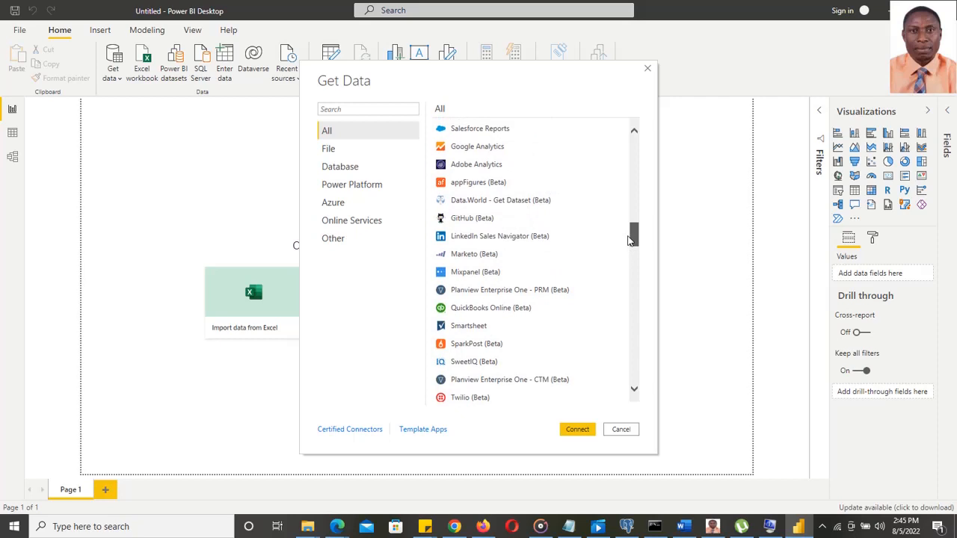
{"action": "left_click_drag", "start_coordinate": [630, 238], "coordinate": [579, 359]}
{"action": "scroll", "coordinate": [636, 379], "scroll_direction": "up", "scroll_amount": 20}
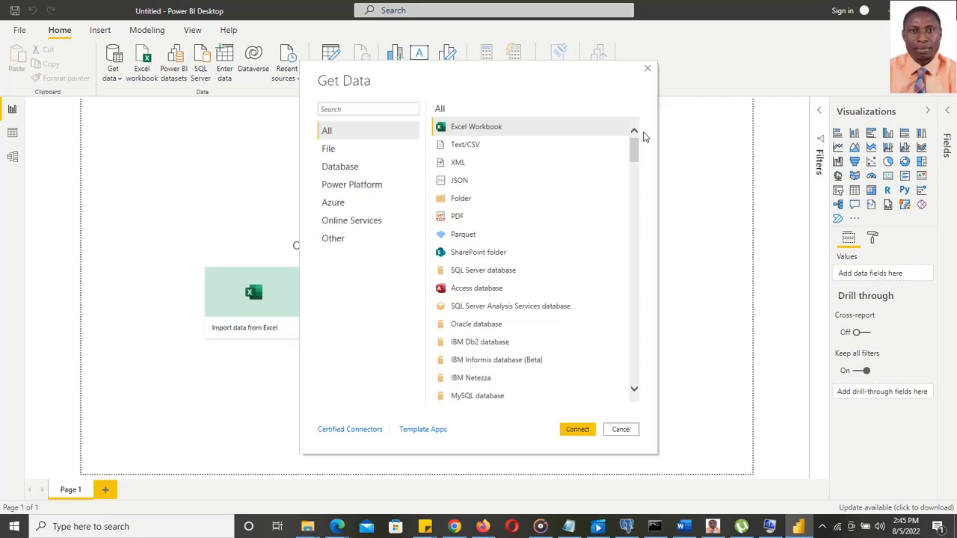
{"action": "left_click", "coordinate": [648, 69]}
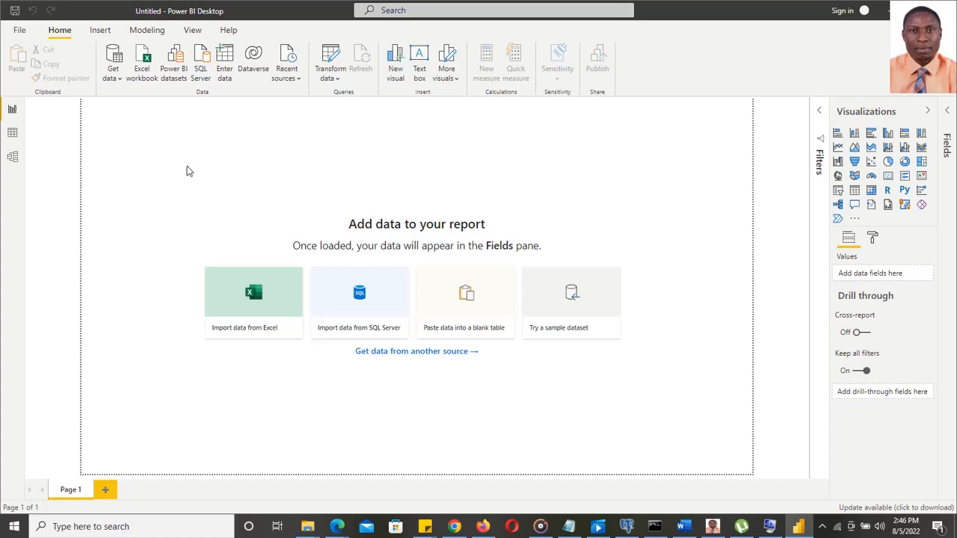
- Look at the empty Data view and Model view, and return to the Report view
{"action": "left_click", "coordinate": [13, 134]}
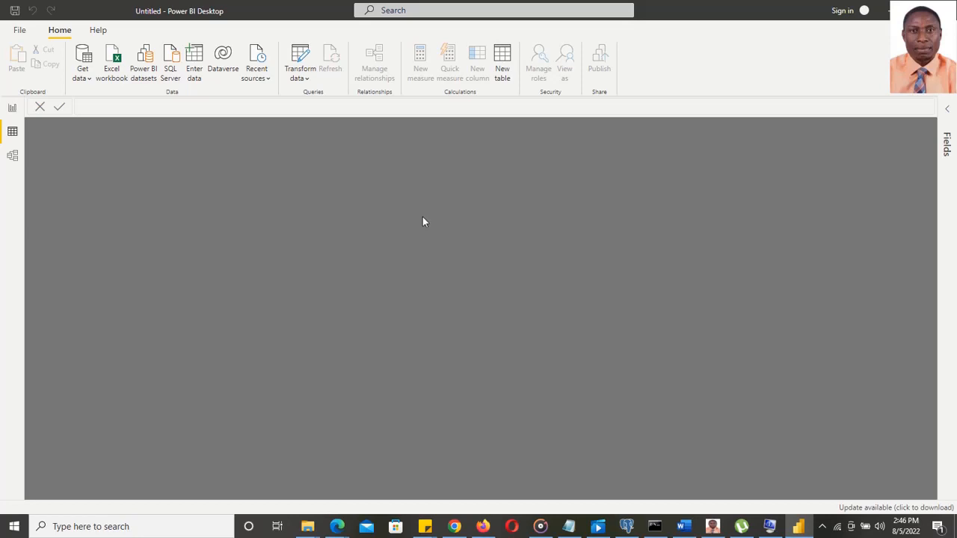
{"action": "left_click", "coordinate": [13, 156]}
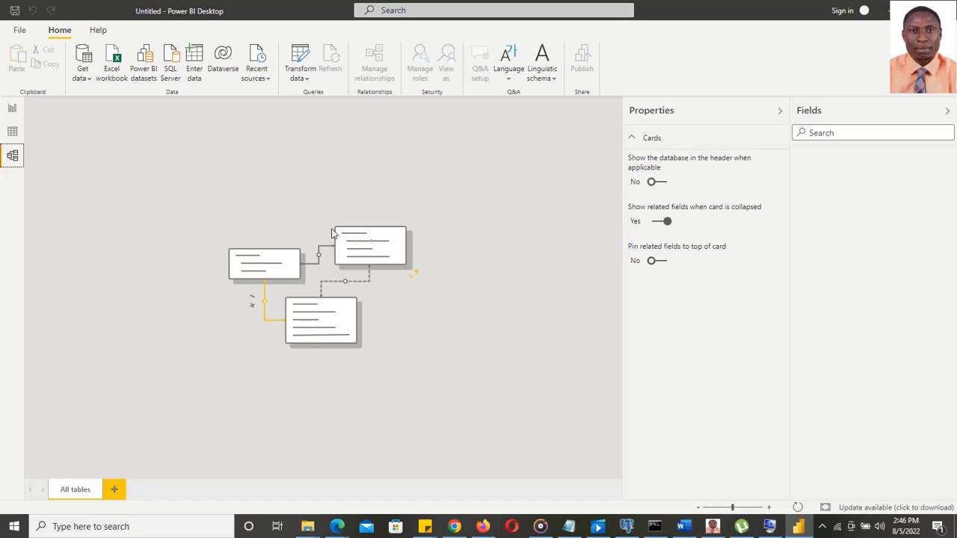
{"action": "left_click", "coordinate": [12, 111]}
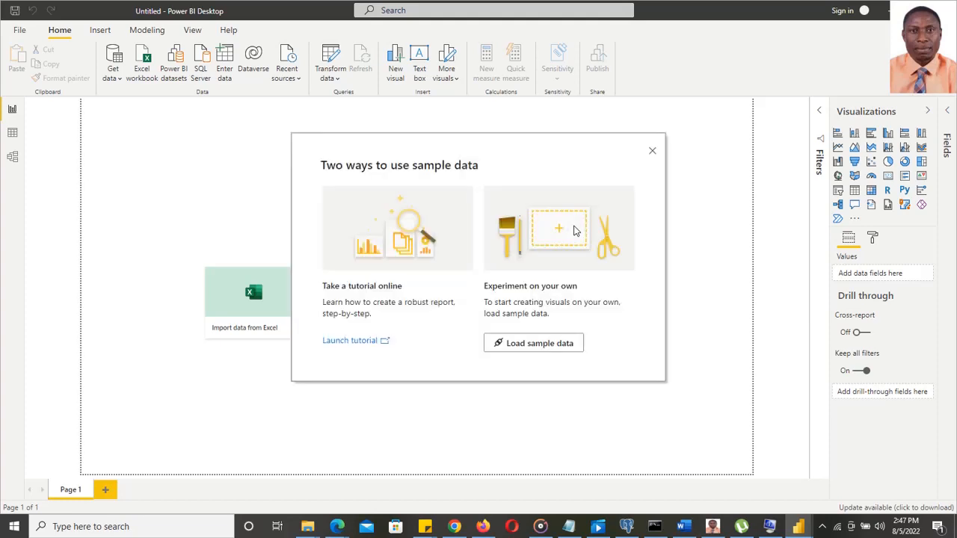
- Load the financials table from the Financial Sample.xlsx sample dataset into the report after previewing it
{"action": "left_click", "coordinate": [533, 344]}
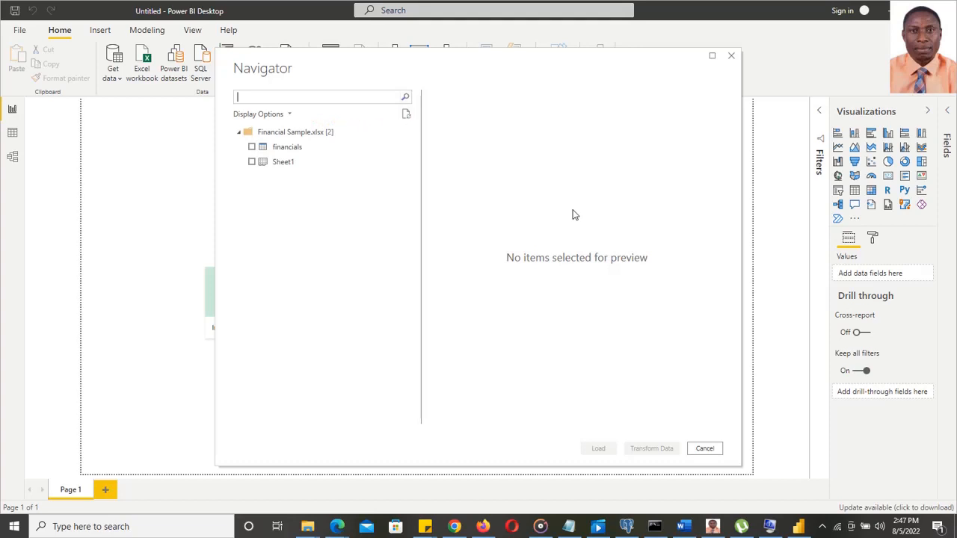
{"action": "left_click", "coordinate": [252, 147]}
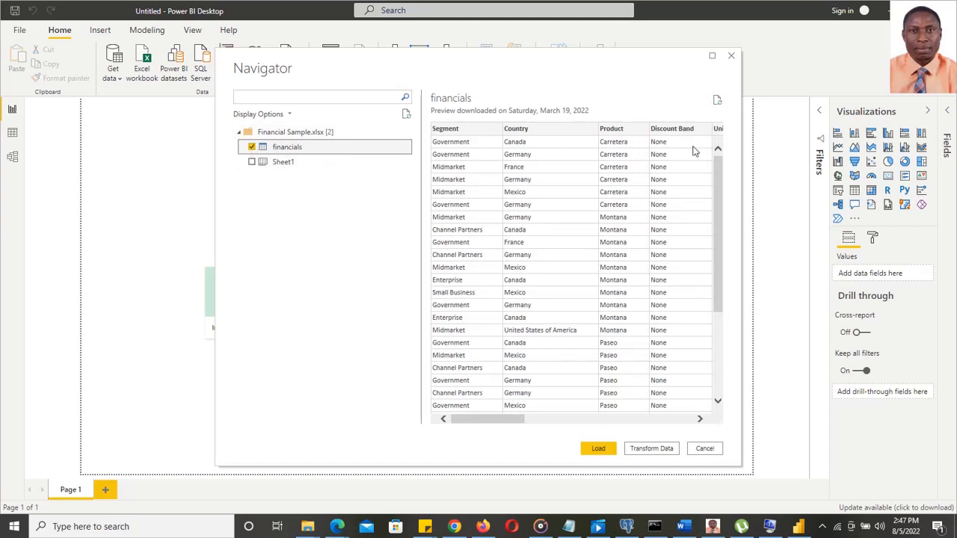
{"action": "left_click_drag", "start_coordinate": [488, 420], "coordinate": [441, 402]}
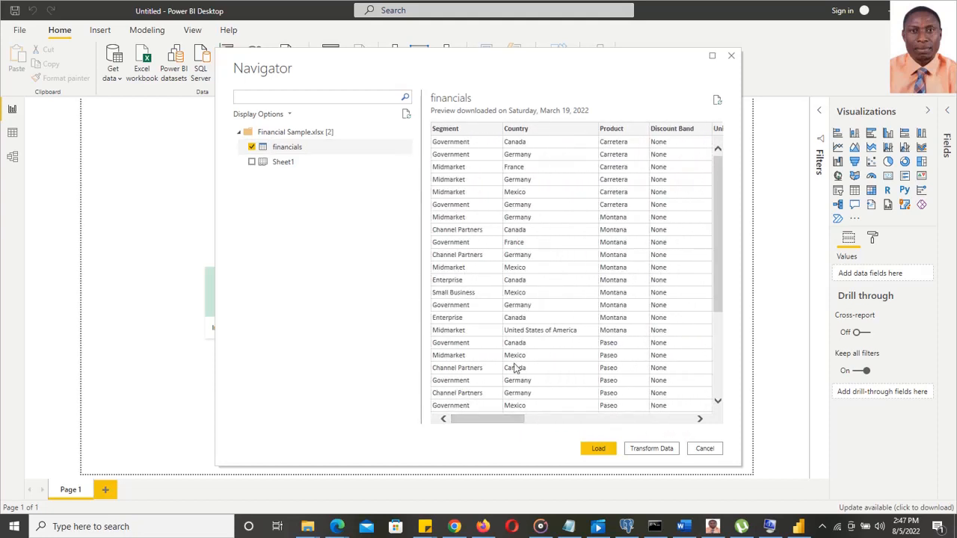
{"action": "left_click", "coordinate": [598, 450]}
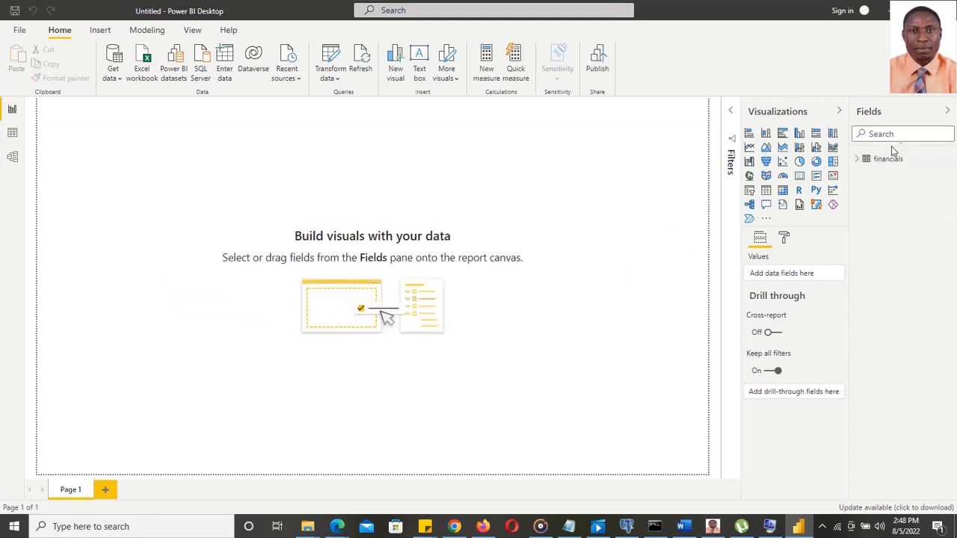
- Expand the financials table in the field list to examine its columns
{"action": "left_click", "coordinate": [859, 161]}
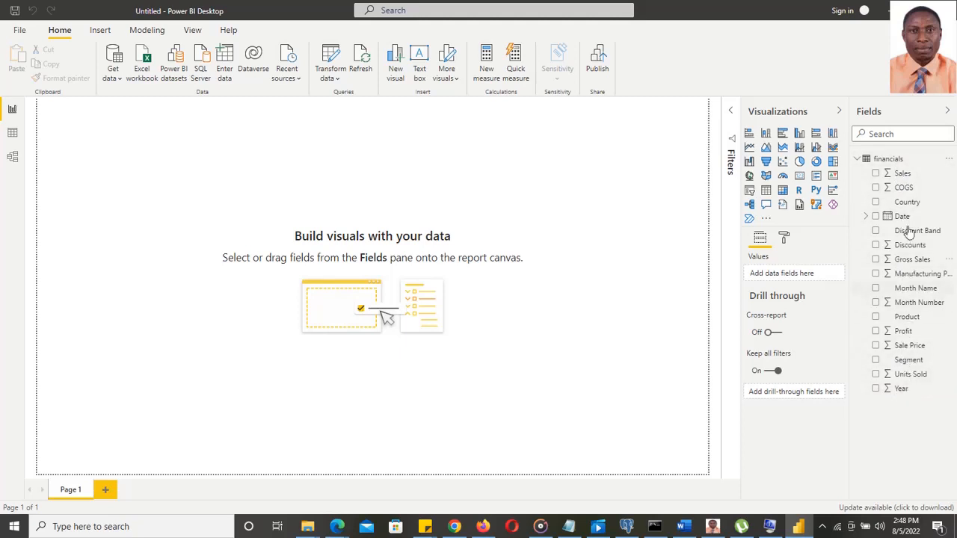
{"action": "left_click", "coordinate": [858, 160]}
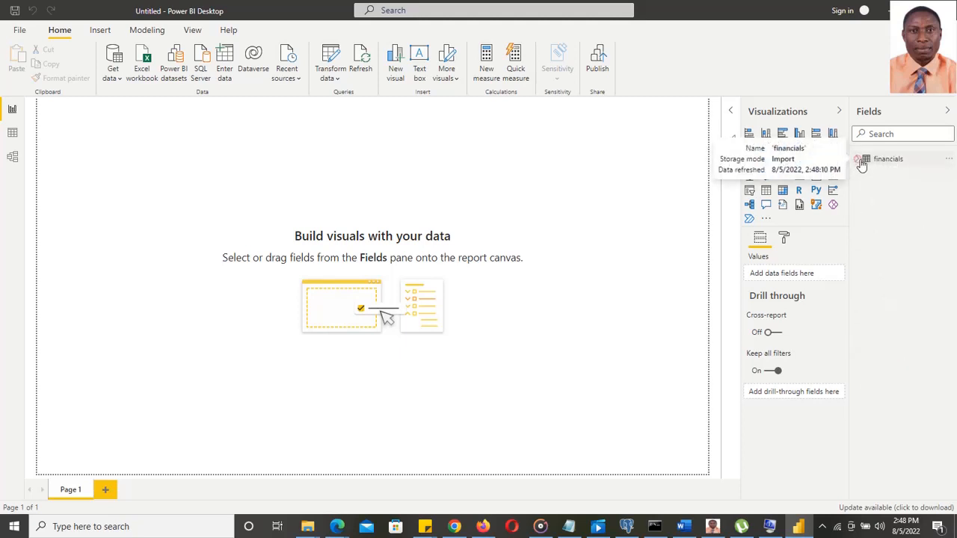
{"action": "left_click", "coordinate": [858, 160]}
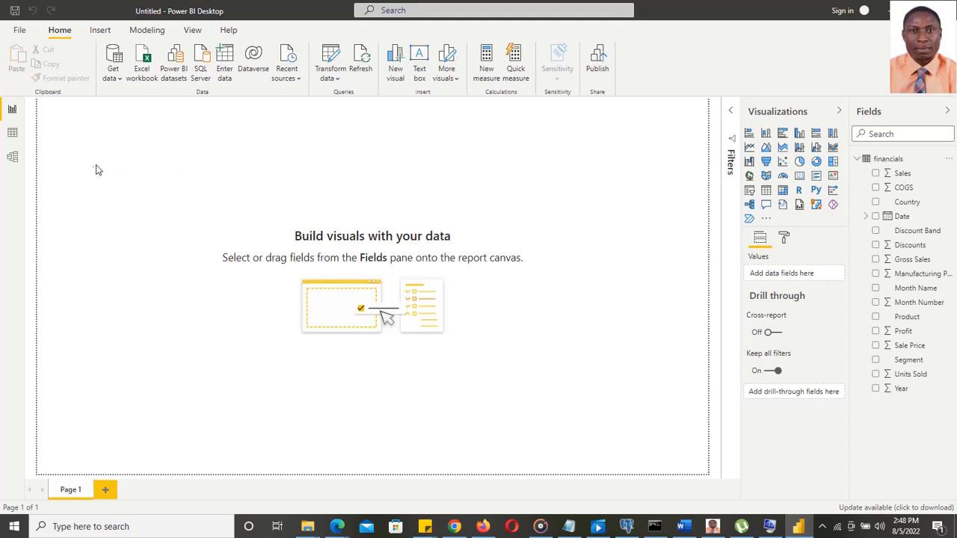
- Switch to Chrome, search Google for "imf world economic outlook database", and open the IMF's April 2022 database page
{"action": "left_click", "coordinate": [456, 527]}
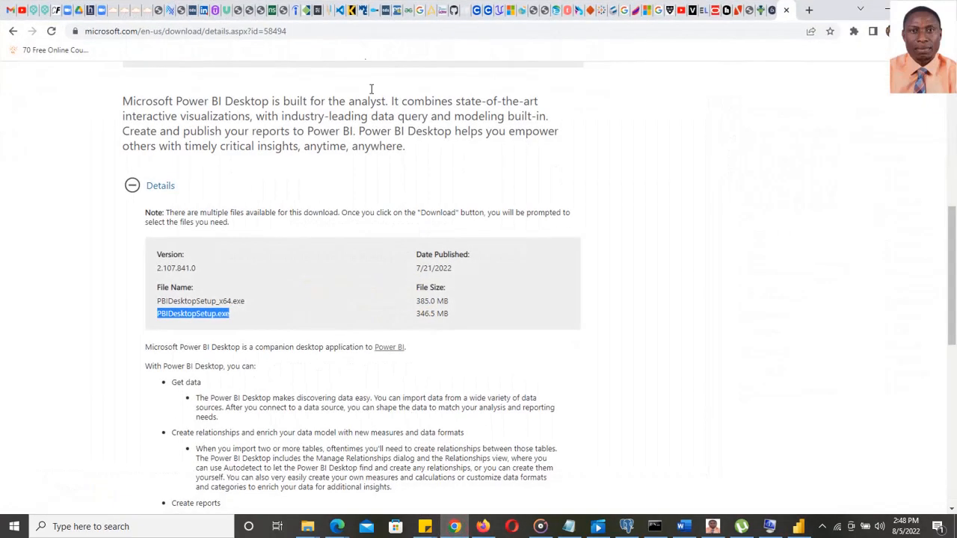
{"action": "left_click", "coordinate": [366, 31]}
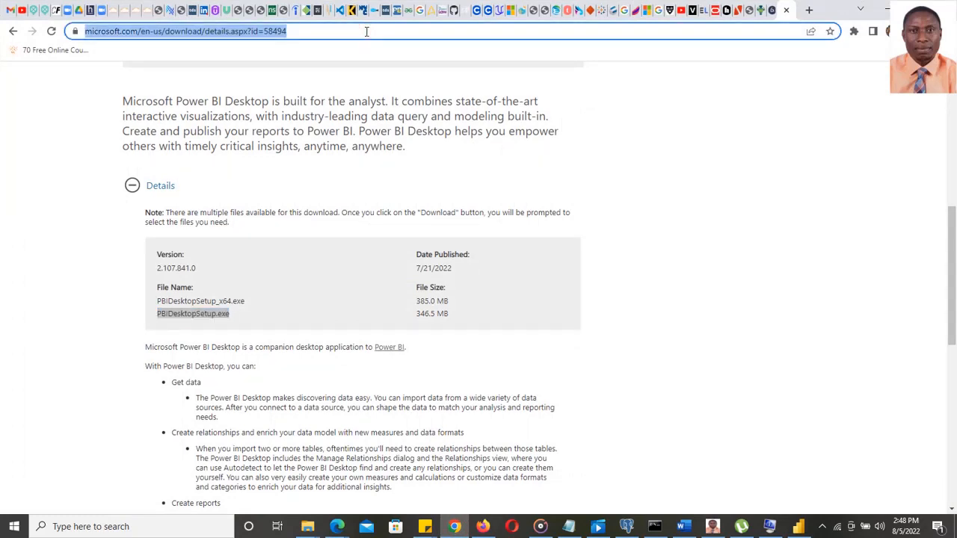
{"action": "type", "text": "goo"}
{"action": "key", "text": "Return"}
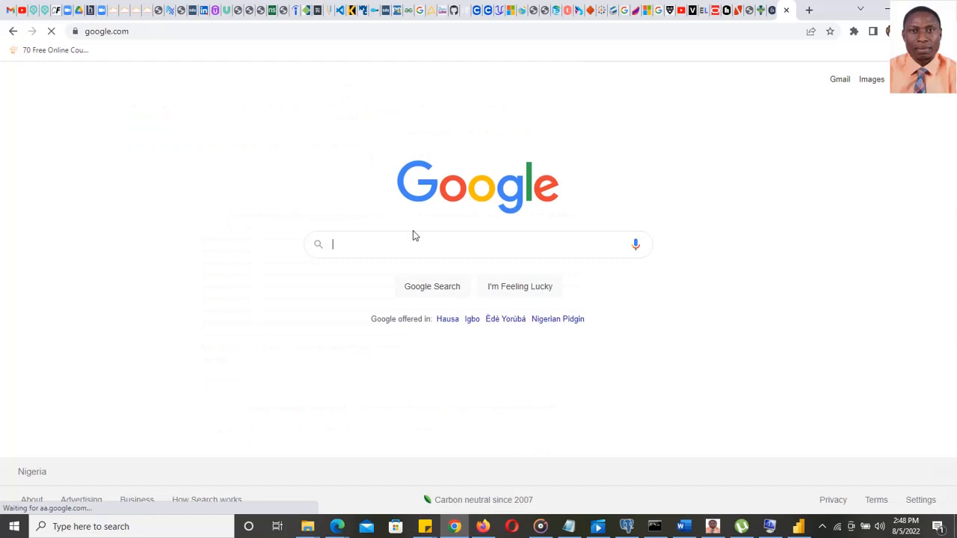
{"action": "type", "text": "imf"}
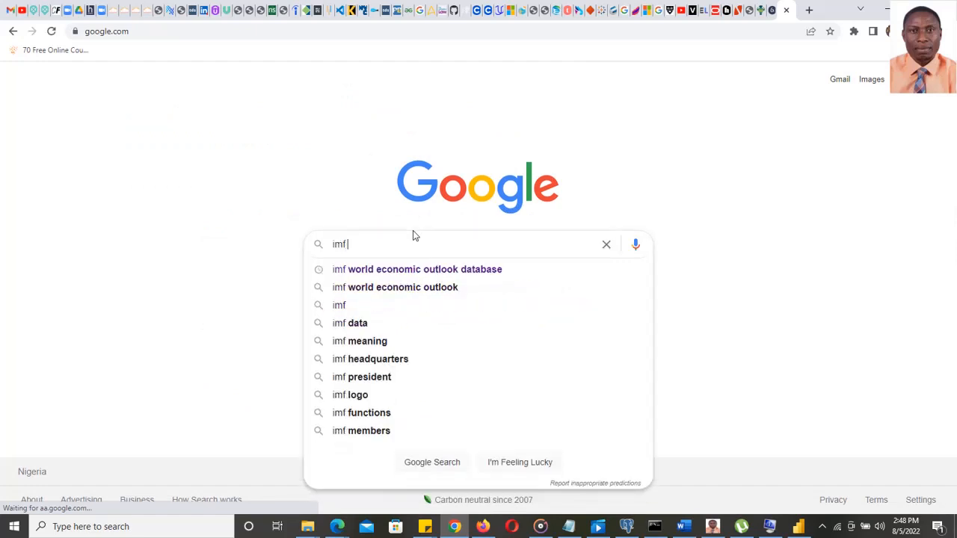
{"action": "left_click", "coordinate": [409, 270]}
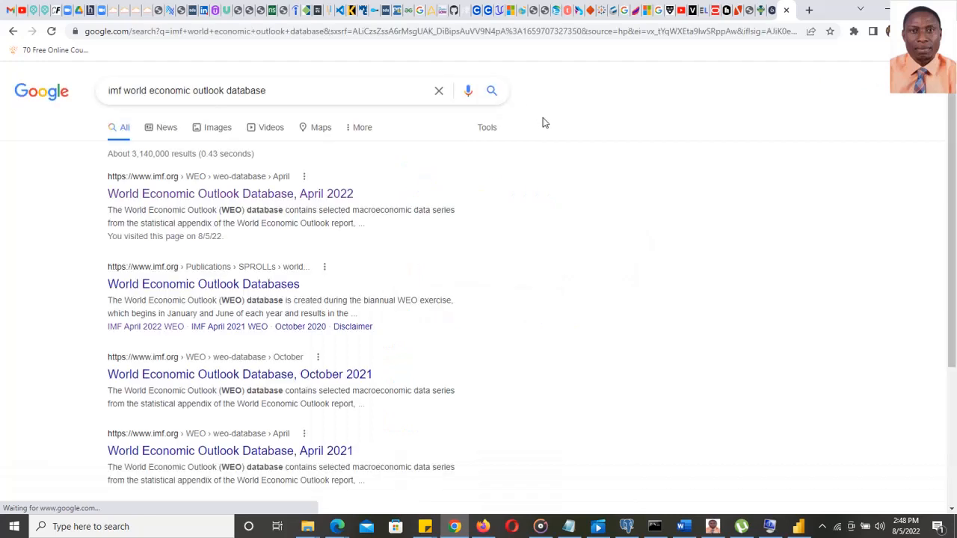
{"action": "left_click", "coordinate": [220, 196]}
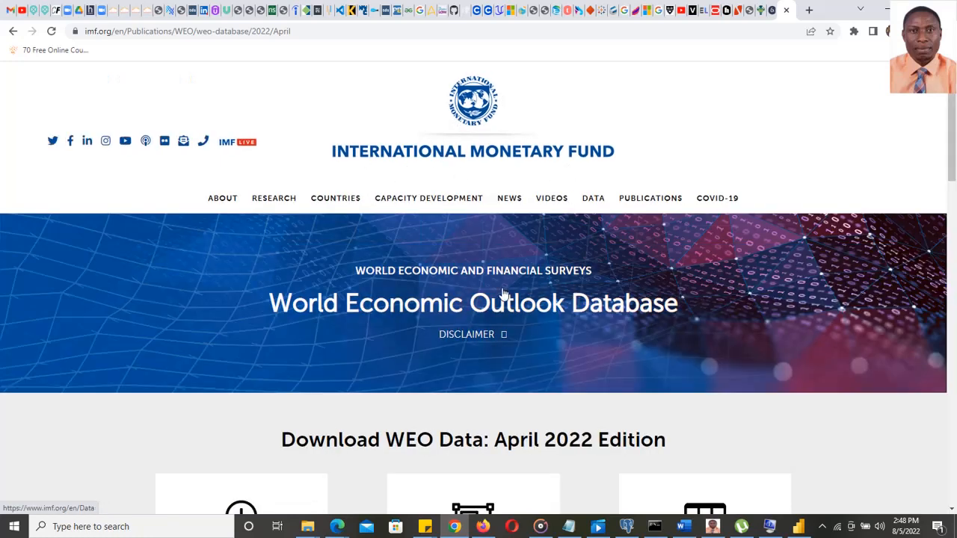
- Choose to download the WEO data by countries and pick the Major Advanced Economies (G7) group
{"action": "left_click_drag", "start_coordinate": [953, 133], "coordinate": [953, 178]}
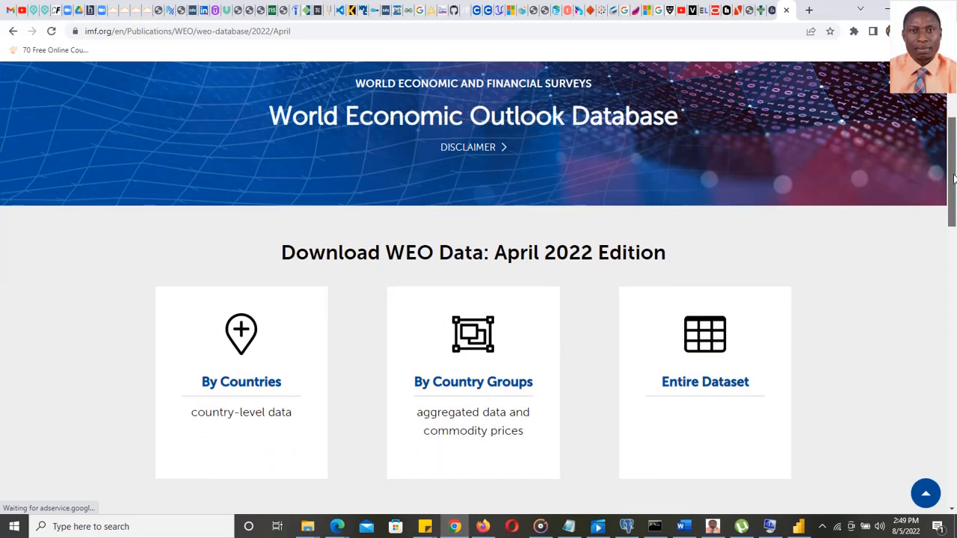
{"action": "left_click_drag", "start_coordinate": [953, 178], "coordinate": [953, 212]}
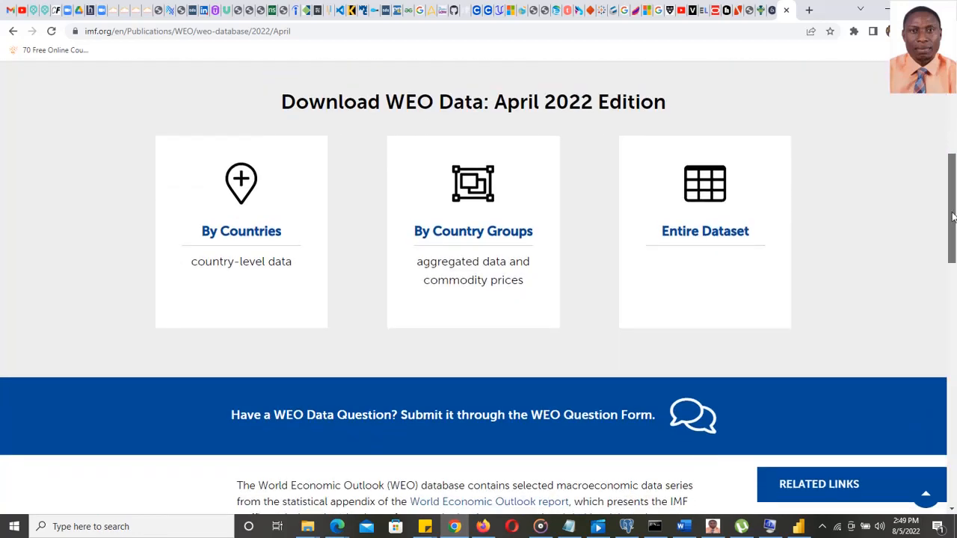
{"action": "left_click", "coordinate": [232, 236]}
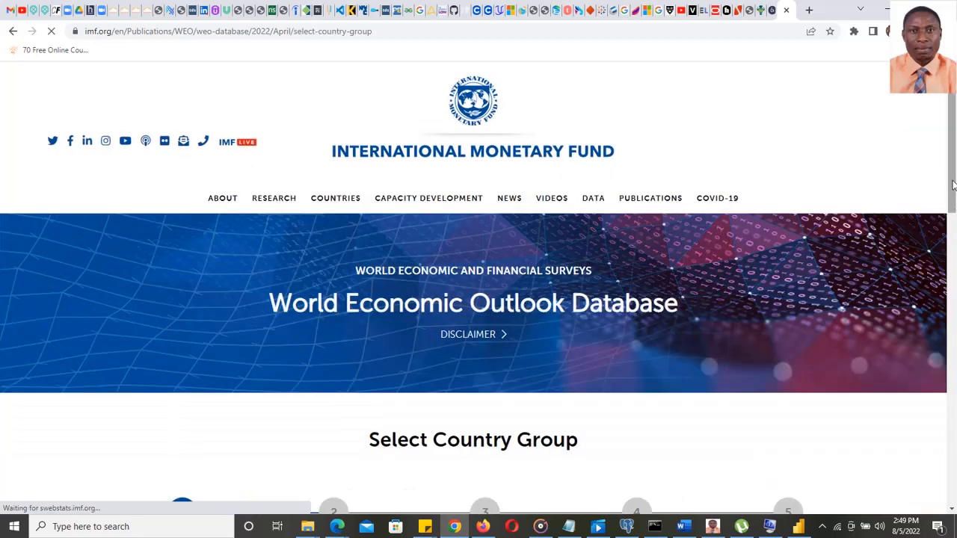
{"action": "left_click_drag", "start_coordinate": [953, 184], "coordinate": [953, 348]}
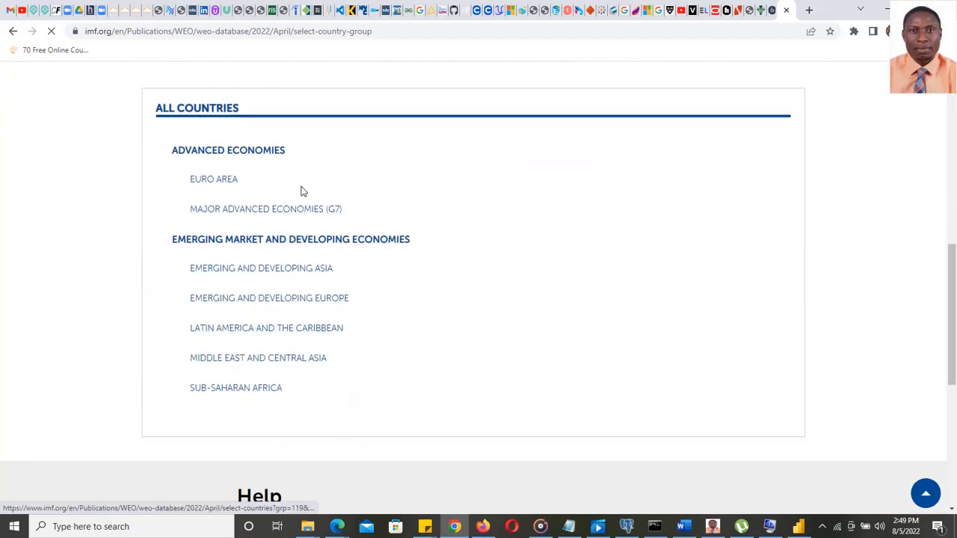
{"action": "left_click", "coordinate": [224, 215]}
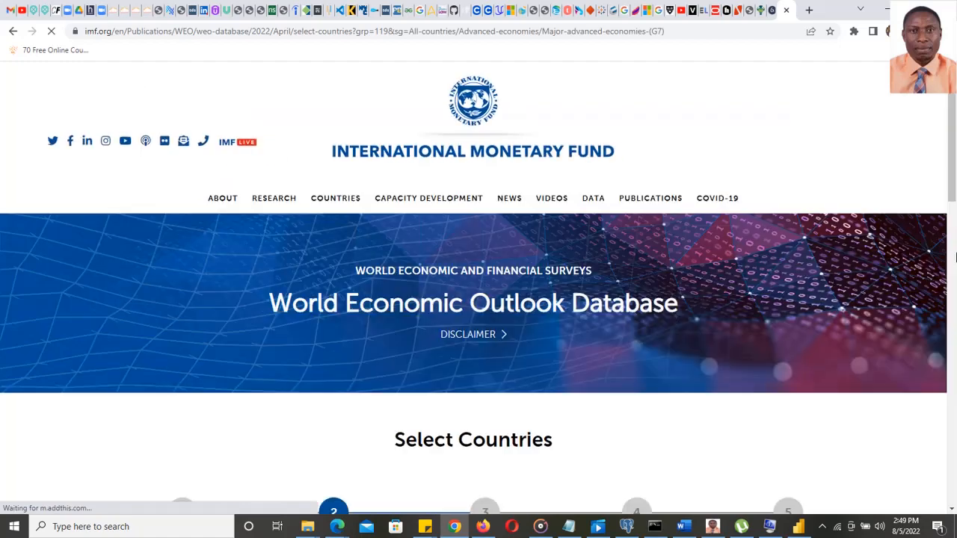
- Keep all seven G7 countries in the query and proceed to the subject selection
{"action": "scroll", "coordinate": [955, 253], "scroll_direction": "down", "scroll_amount": 4}
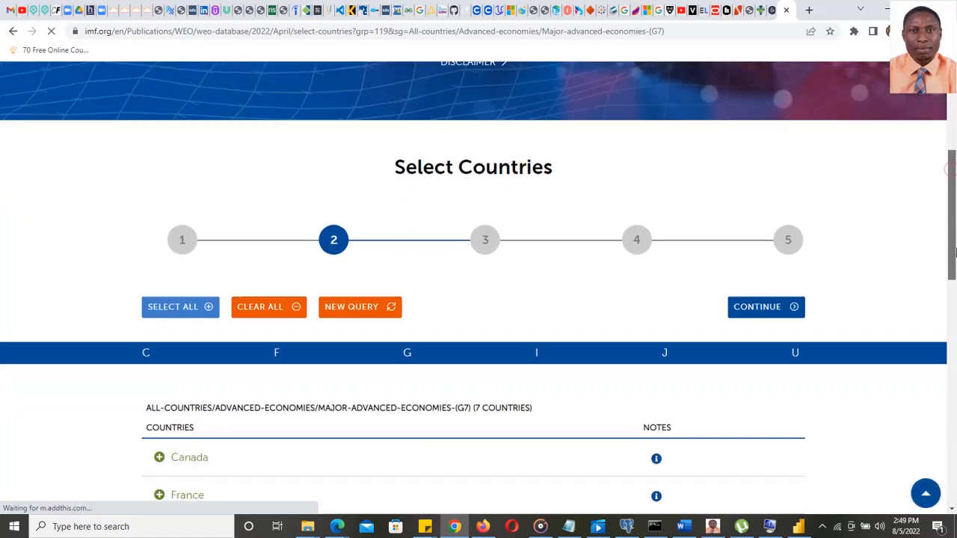
{"action": "mouse_move", "coordinate": [954, 258]}
{"action": "left_mouse_down"}
{"action": "mouse_move", "coordinate": [954, 339]}
{"action": "mouse_move", "coordinate": [954, 262]}
{"action": "mouse_move", "coordinate": [954, 276]}
{"action": "left_mouse_up"}
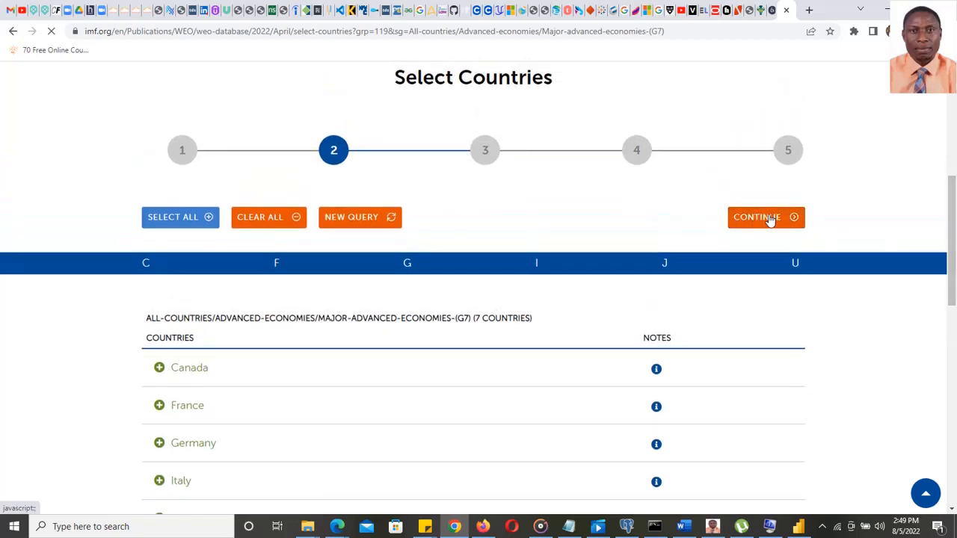
{"action": "left_click", "coordinate": [770, 219]}
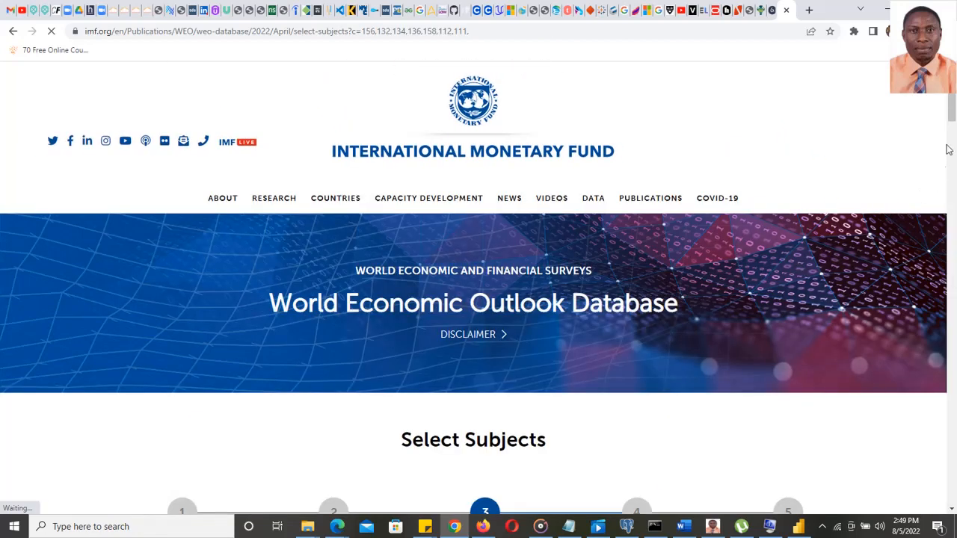
- Select the subject Gross domestic product, current prices (national currency), and proceed to the date range
{"action": "left_click_drag", "start_coordinate": [953, 116], "coordinate": [953, 167]}
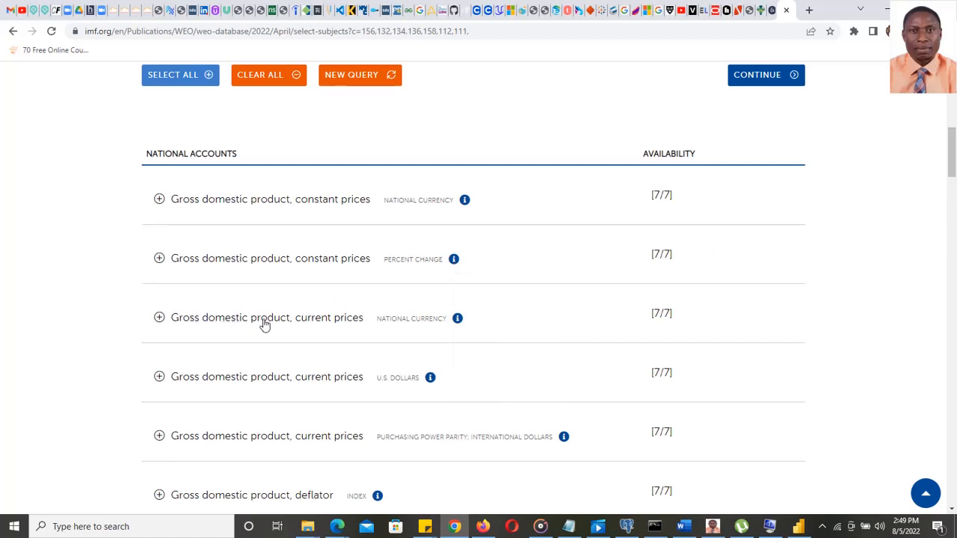
{"action": "left_click", "coordinate": [331, 321]}
{"action": "left_click", "coordinate": [765, 79]}
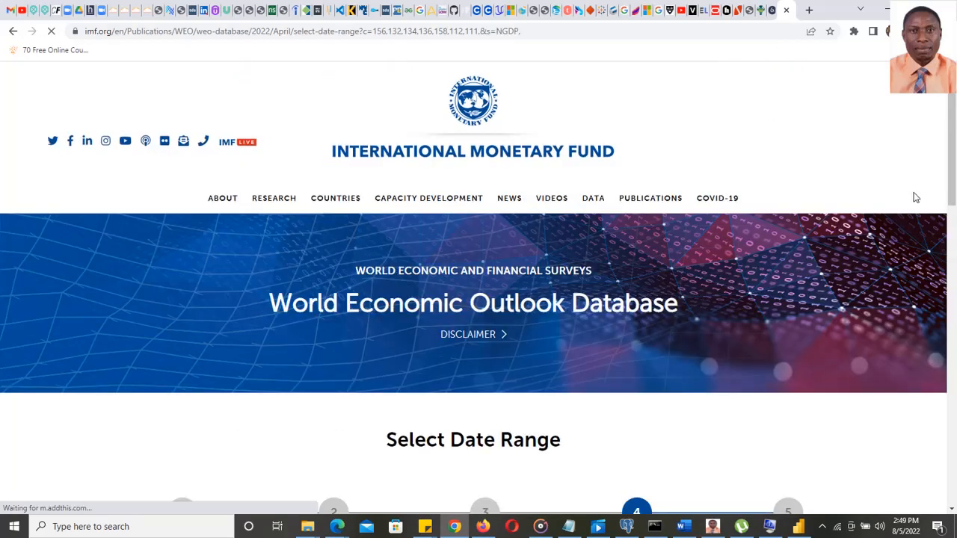
- Set the date range to start year 2010 and end year 2021, and prepare the report
{"action": "left_click_drag", "start_coordinate": [954, 150], "coordinate": [954, 237]}
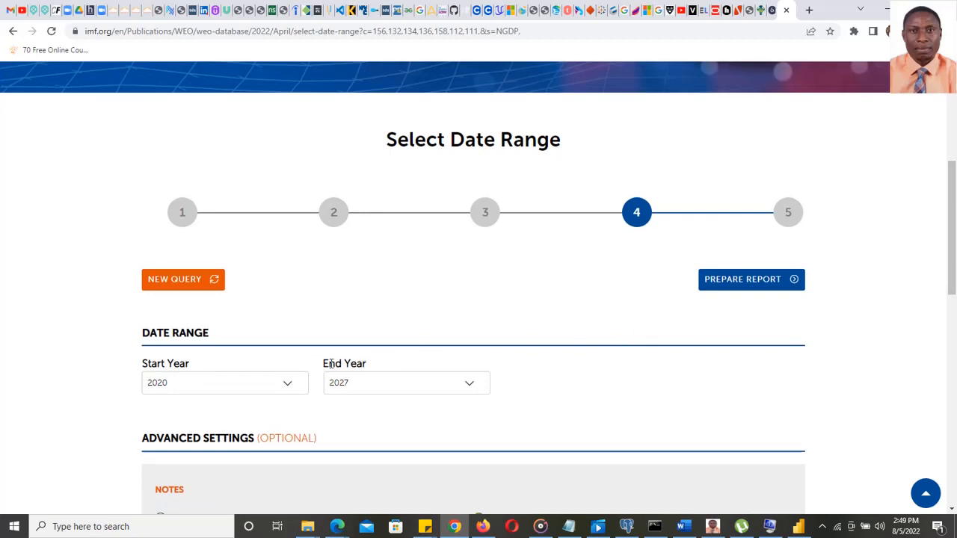
{"action": "left_click", "coordinate": [291, 386]}
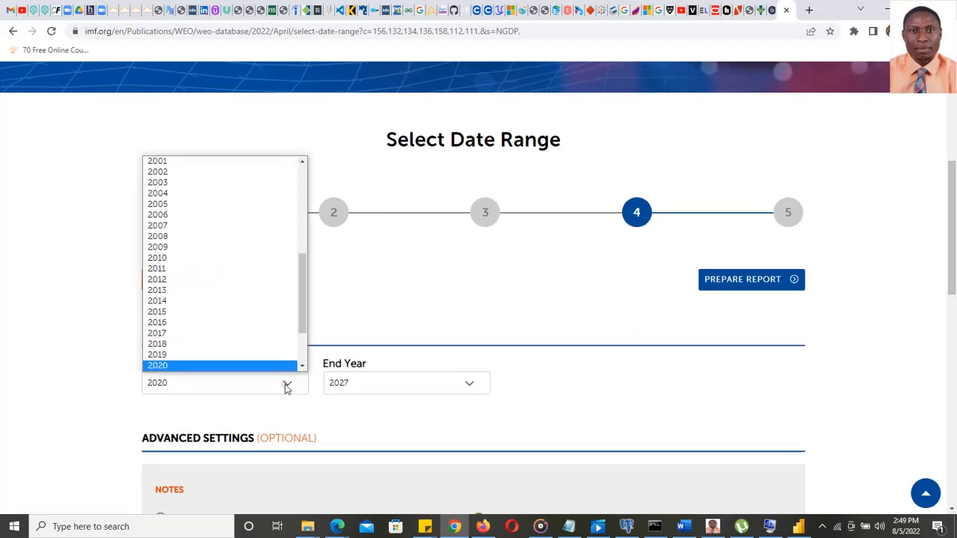
{"action": "left_click", "coordinate": [168, 269]}
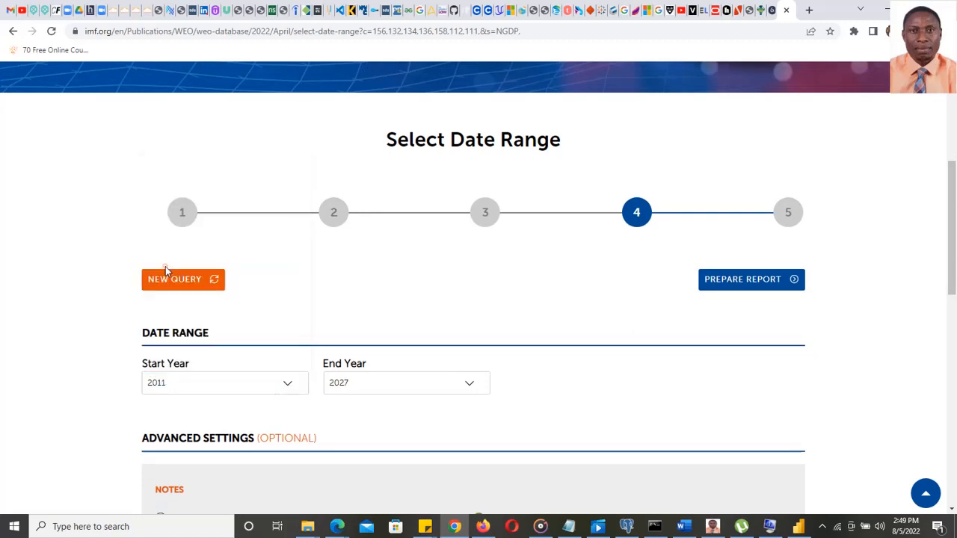
{"action": "left_click", "coordinate": [408, 384]}
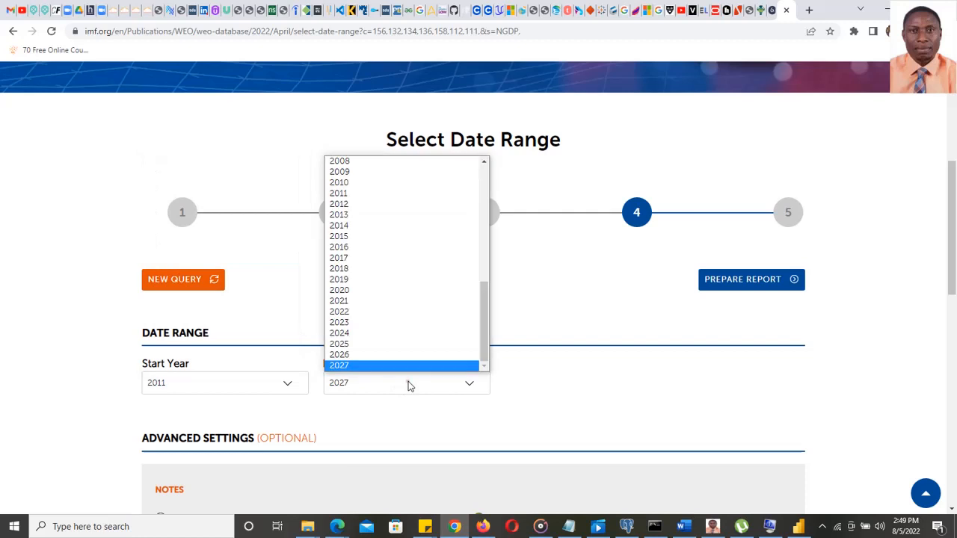
{"action": "left_click", "coordinate": [347, 300]}
{"action": "left_click", "coordinate": [288, 383]}
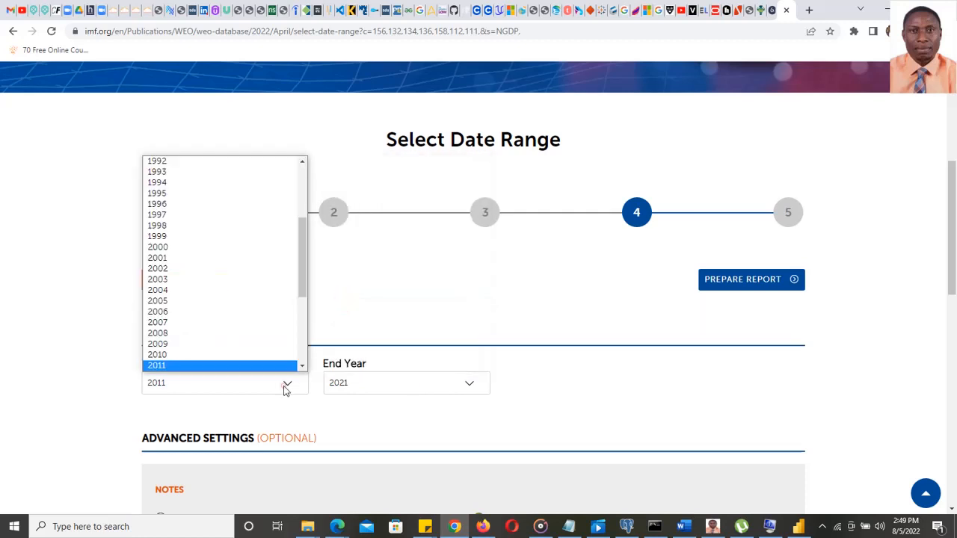
{"action": "left_click", "coordinate": [173, 355]}
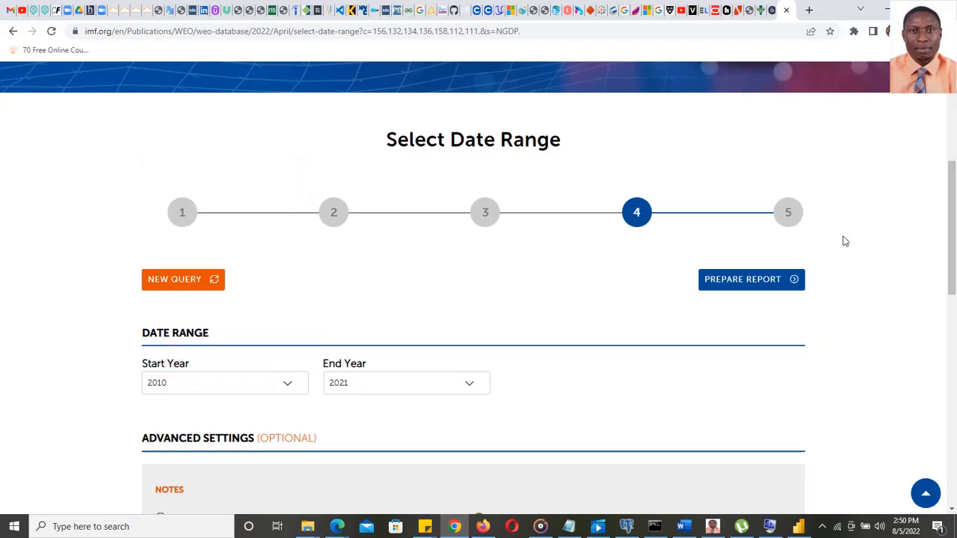
{"action": "left_click_drag", "start_coordinate": [953, 254], "coordinate": [934, 258]}
{"action": "left_click", "coordinate": [746, 274]}
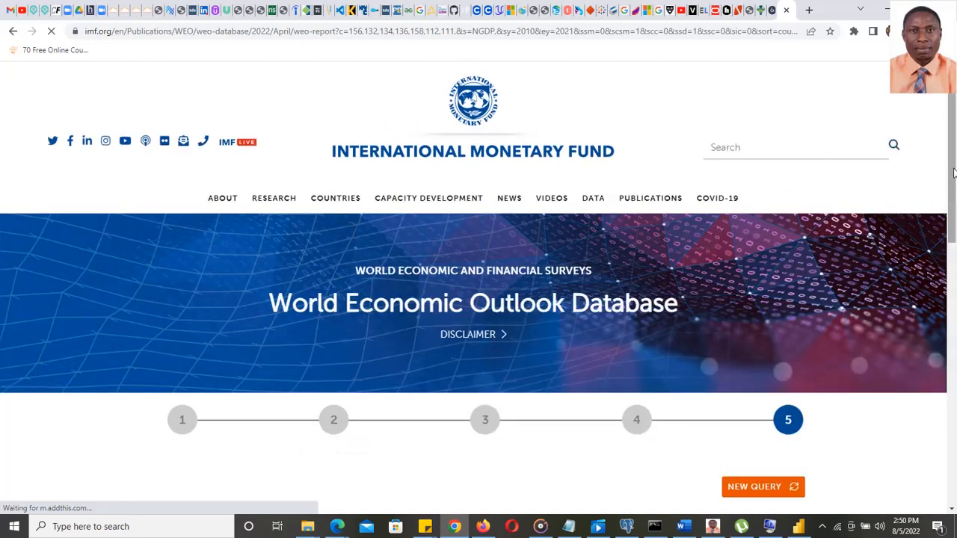
- Review the G7 GDP report table across all its years and copy the report page's full web address
{"action": "left_click_drag", "start_coordinate": [954, 163], "coordinate": [949, 247]}
{"action": "scroll", "coordinate": [471, 367], "scroll_direction": "down", "scroll_amount": 5}
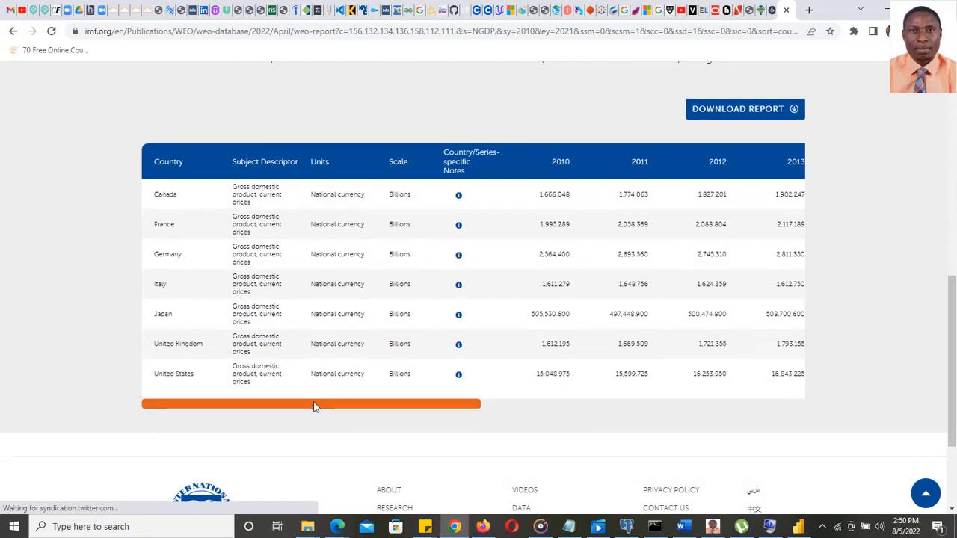
{"action": "left_click_drag", "start_coordinate": [316, 406], "coordinate": [679, 416]}
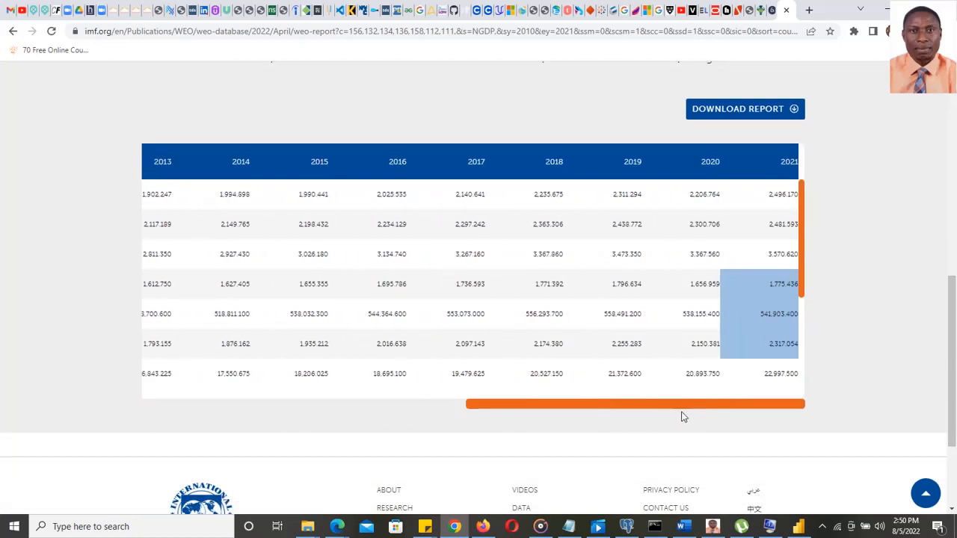
{"action": "left_click_drag", "start_coordinate": [738, 405], "coordinate": [367, 407]}
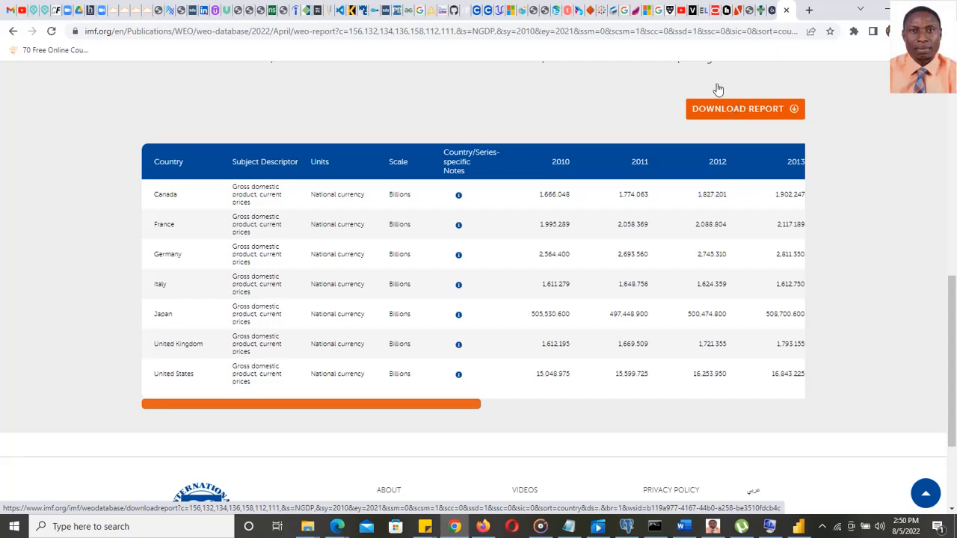
{"action": "left_click", "coordinate": [649, 32]}
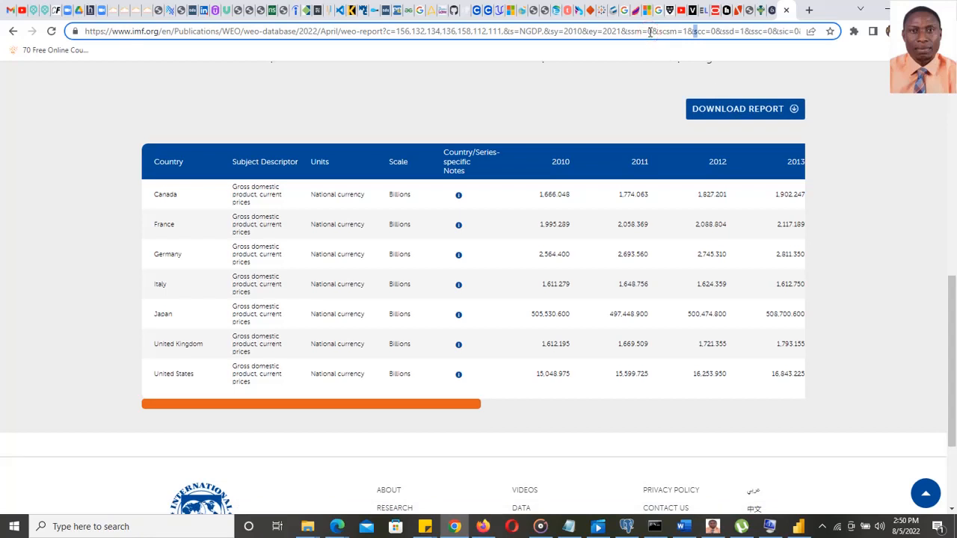
{"action": "key", "text": "ctrl+a"}
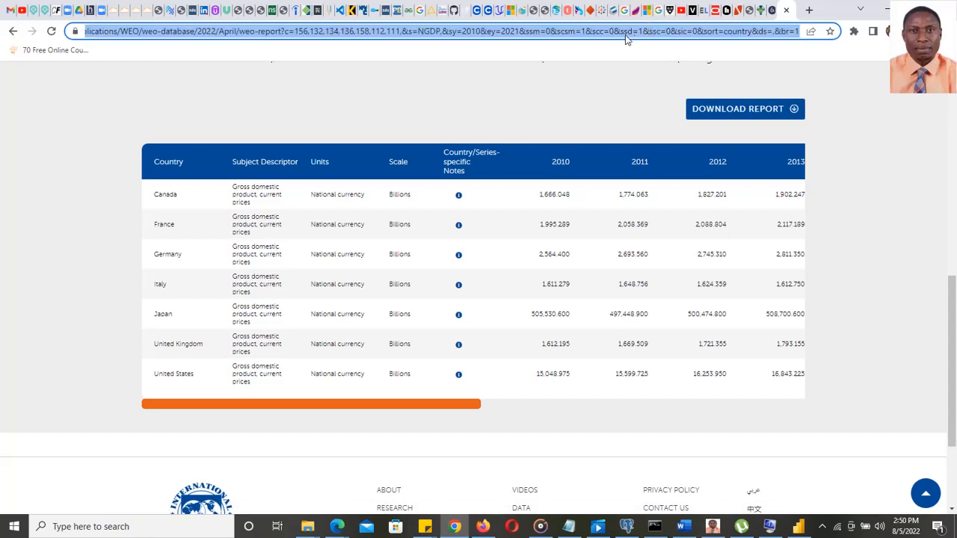
{"action": "right_click", "coordinate": [626, 33]}
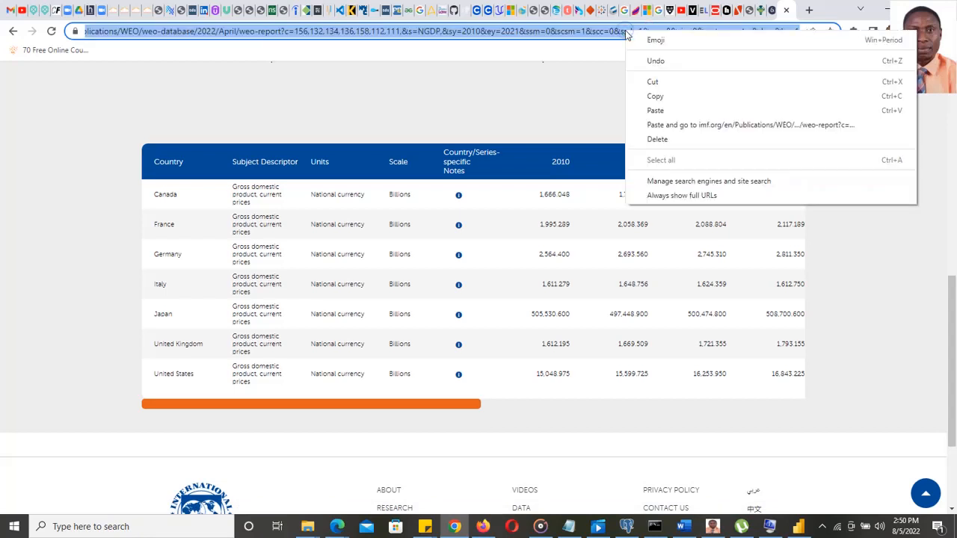
{"action": "left_click", "coordinate": [658, 97]}
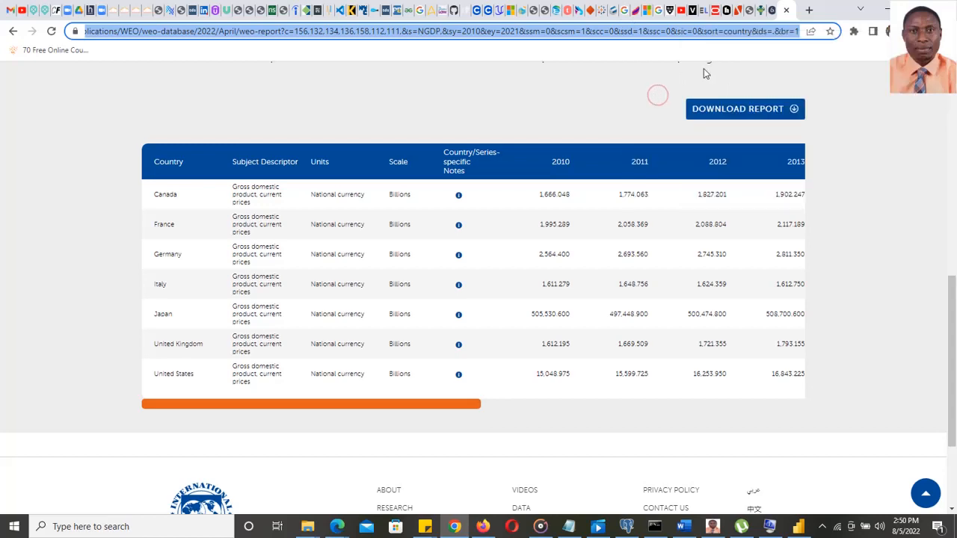
- Switch to Power BI Desktop and connect to a Web data source using the copied IMF report address
{"action": "left_click", "coordinate": [883, 9]}
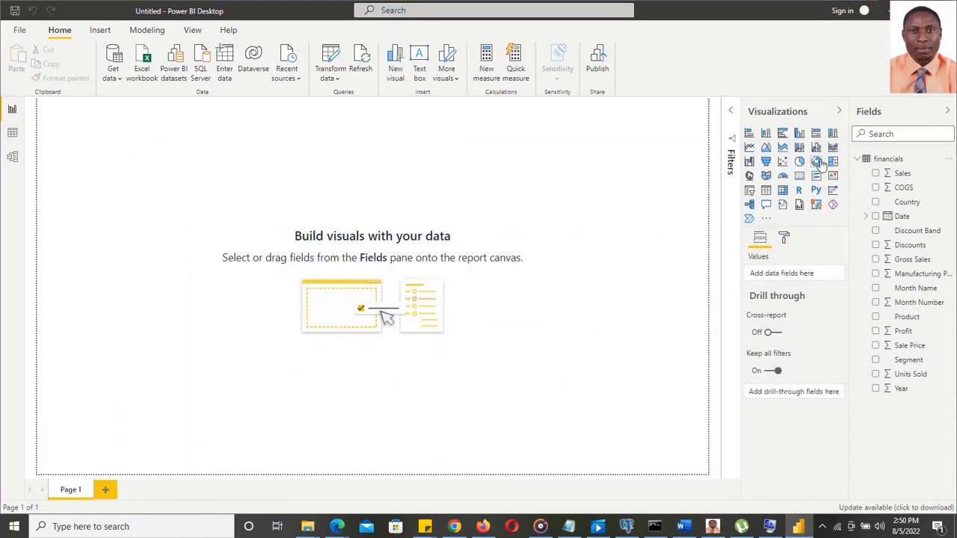
{"action": "left_click", "coordinate": [857, 158]}
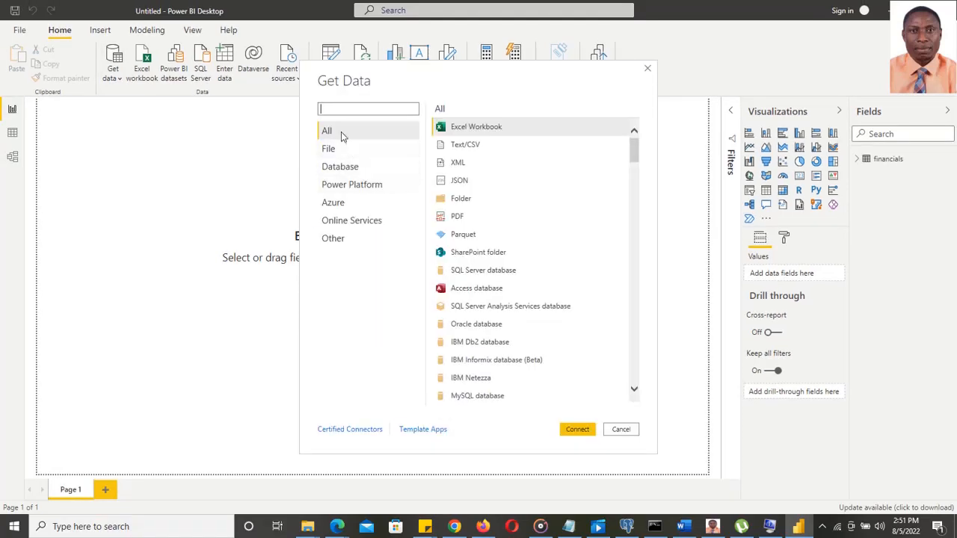
{"action": "left_click", "coordinate": [334, 241]}
{"action": "left_click", "coordinate": [459, 129]}
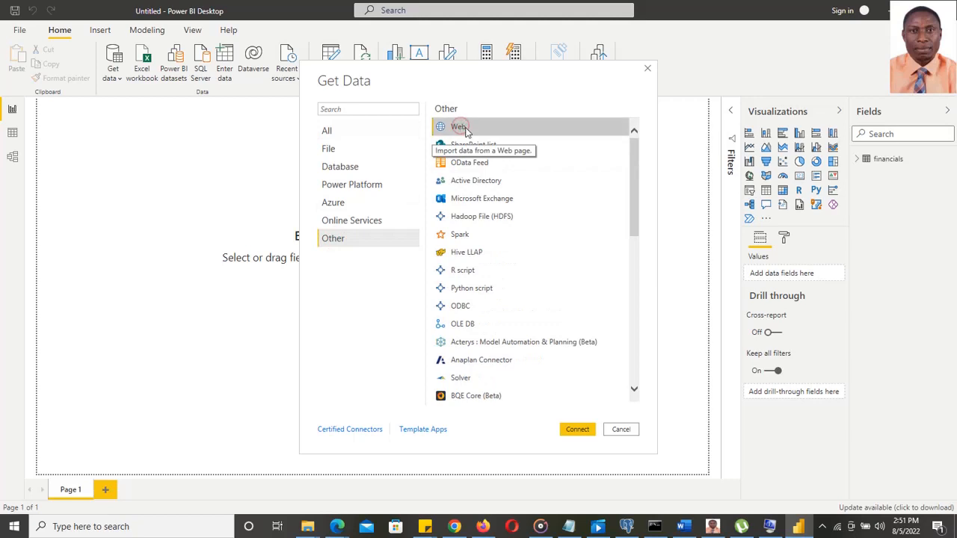
{"action": "left_click", "coordinate": [577, 432]}
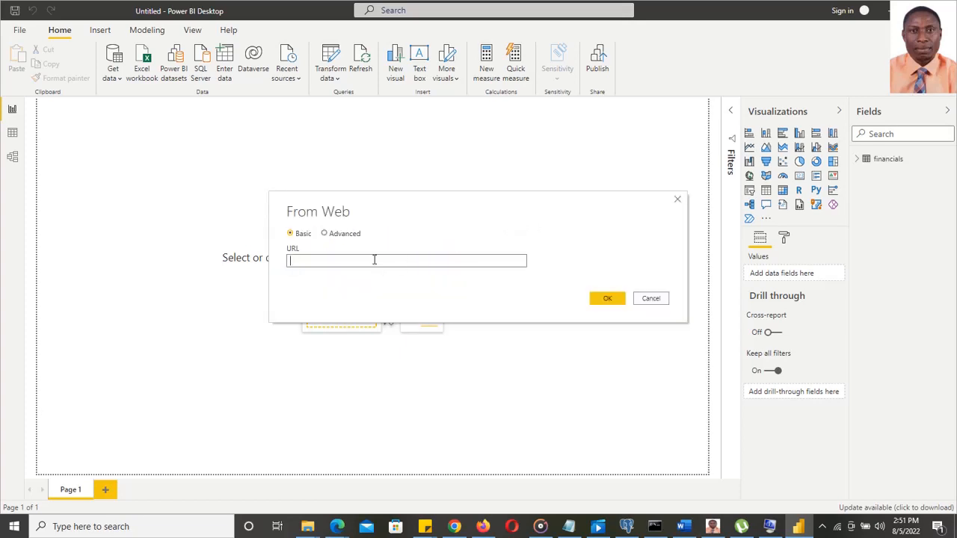
{"action": "key", "text": "ctrl+v"}
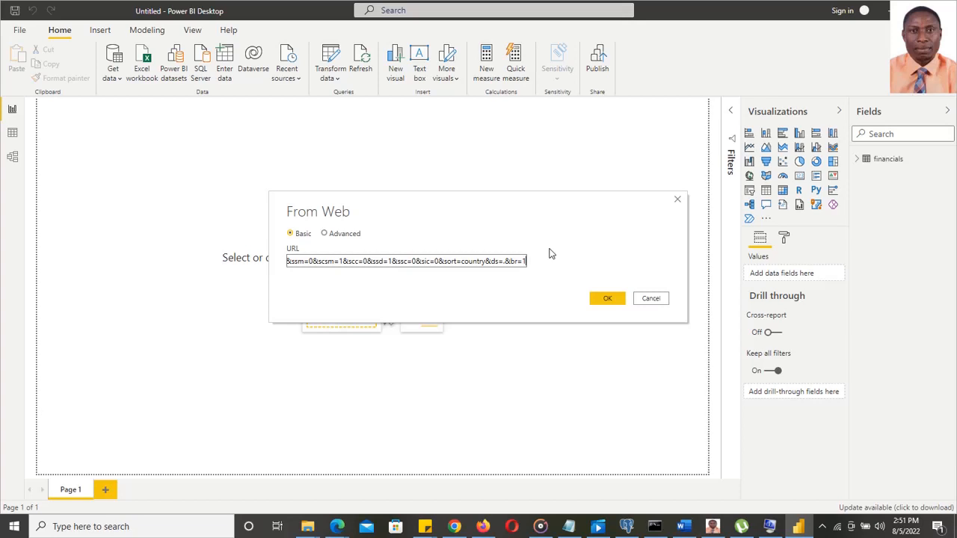
{"action": "left_click", "coordinate": [608, 301]}
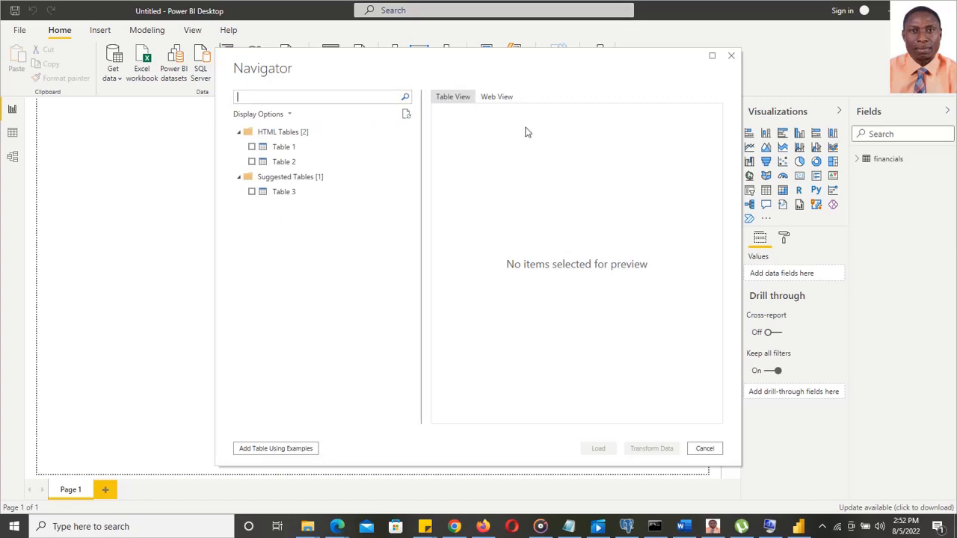
- Preview the web page and Table 1 in the Navigator, and load Table 1 into the report
{"action": "left_click", "coordinate": [497, 98]}
{"action": "left_click", "coordinate": [453, 97]}
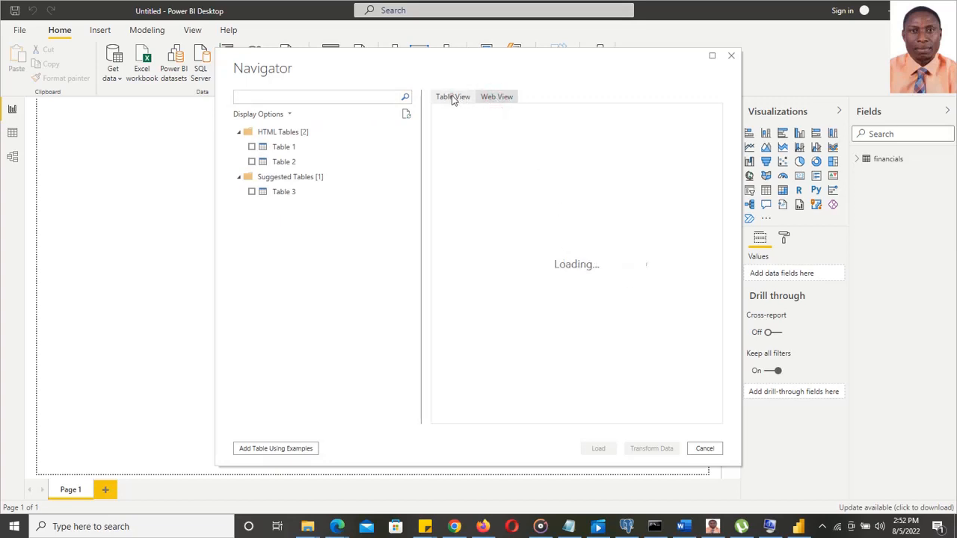
{"action": "left_click", "coordinate": [505, 100]}
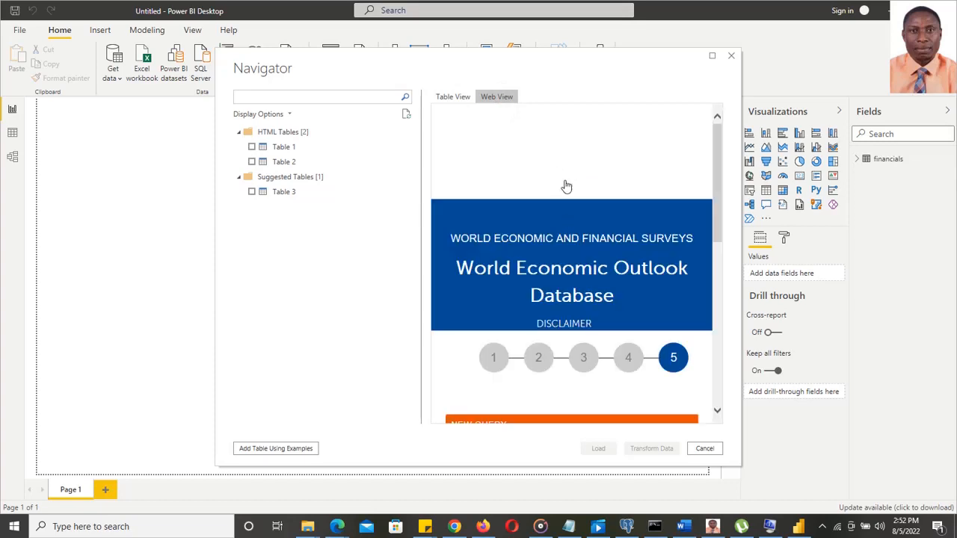
{"action": "left_click_drag", "start_coordinate": [719, 174], "coordinate": [698, 139]}
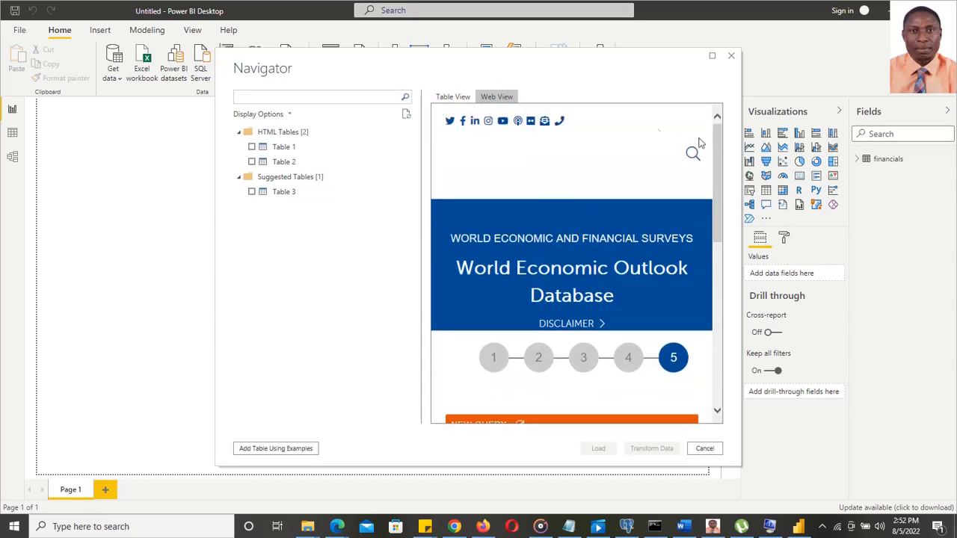
{"action": "left_click", "coordinate": [444, 98]}
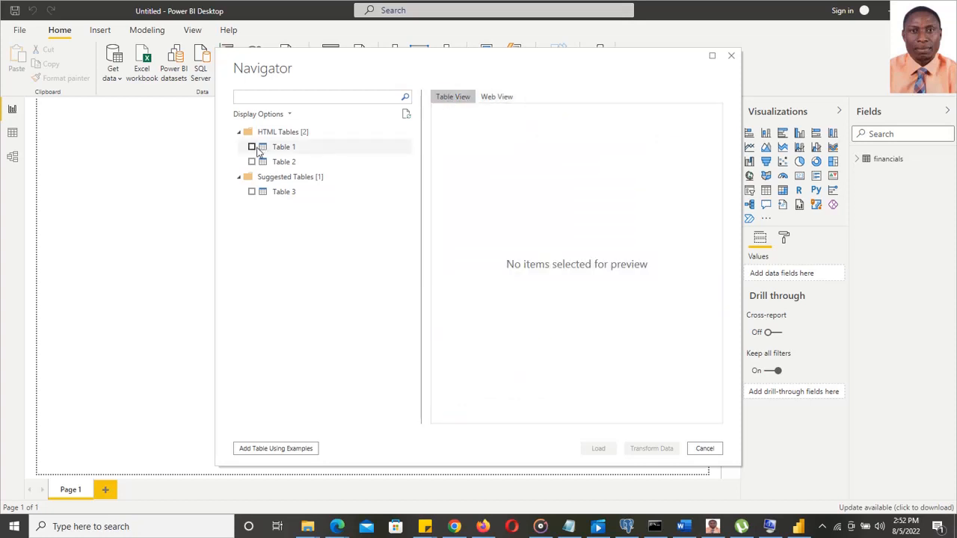
{"action": "left_click", "coordinate": [252, 147]}
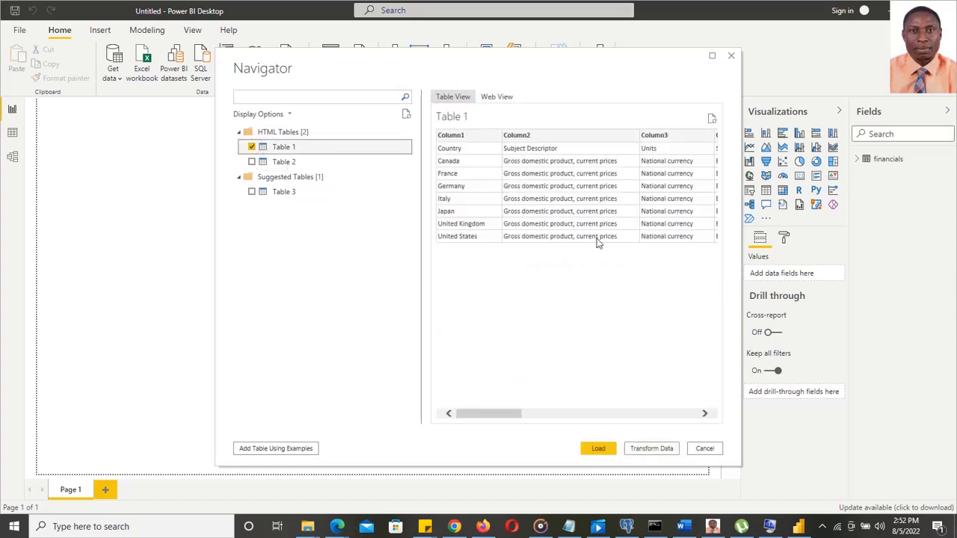
{"action": "left_click_drag", "start_coordinate": [502, 414], "coordinate": [706, 413]}
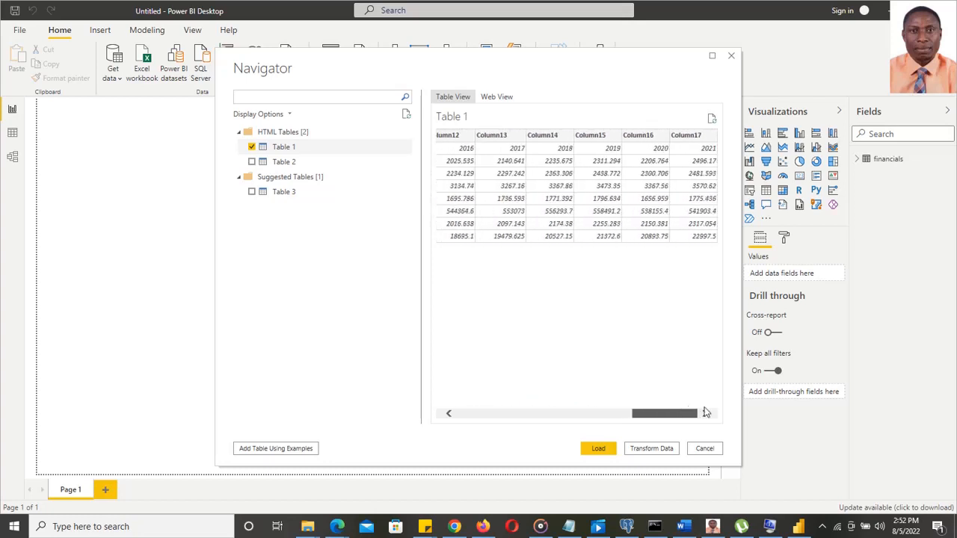
{"action": "left_click", "coordinate": [598, 448]}
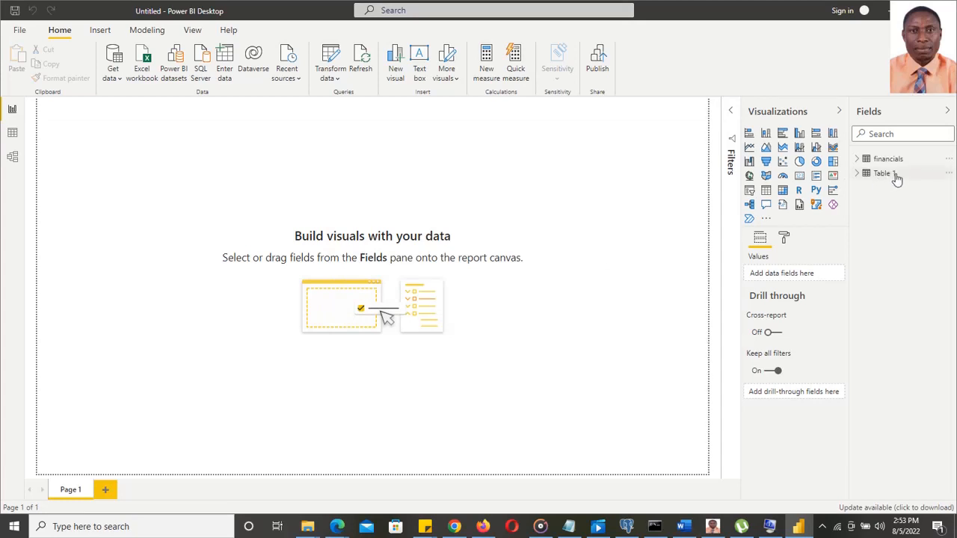
- Expand Table 1 to examine its columns, and discard the blank new table formula
{"action": "left_click", "coordinate": [859, 176]}
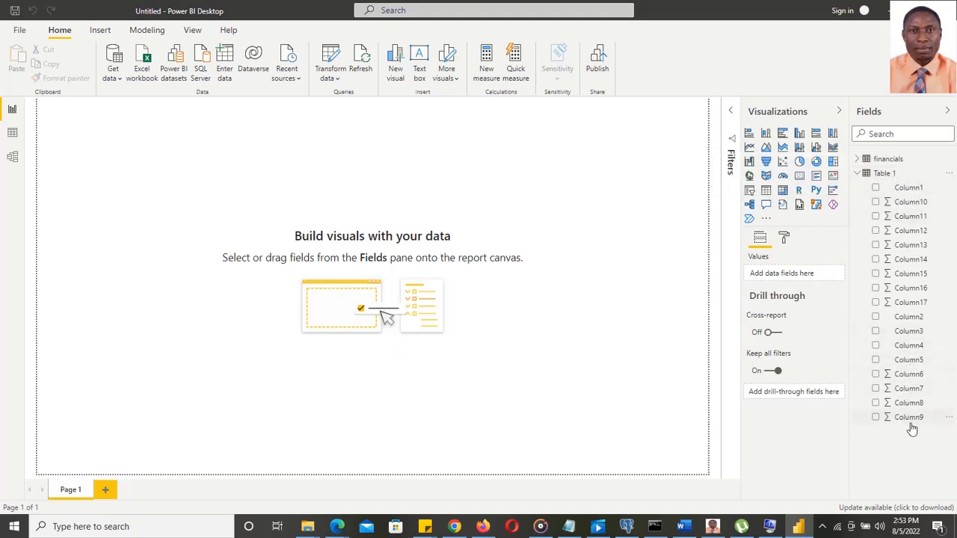
{"action": "left_click", "coordinate": [882, 174]}
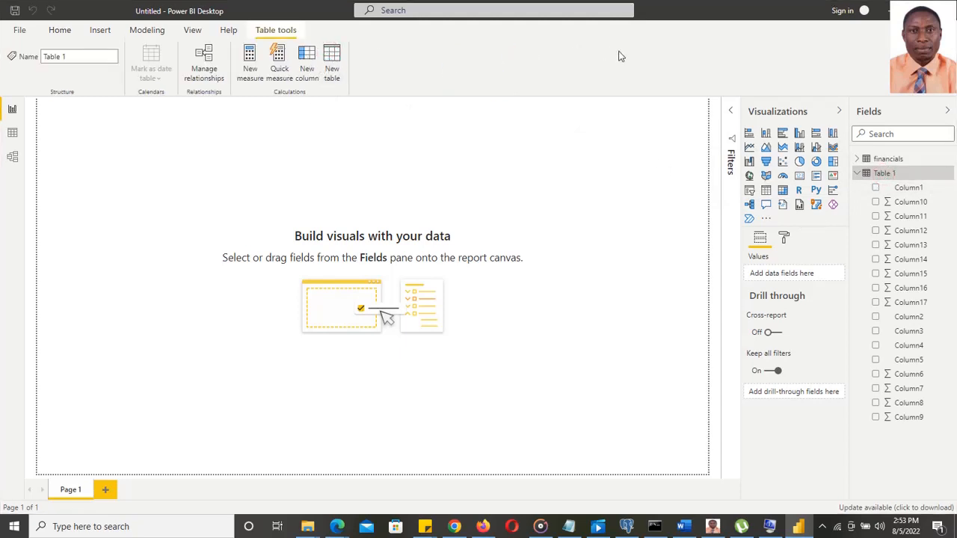
{"action": "left_click", "coordinate": [57, 30]}
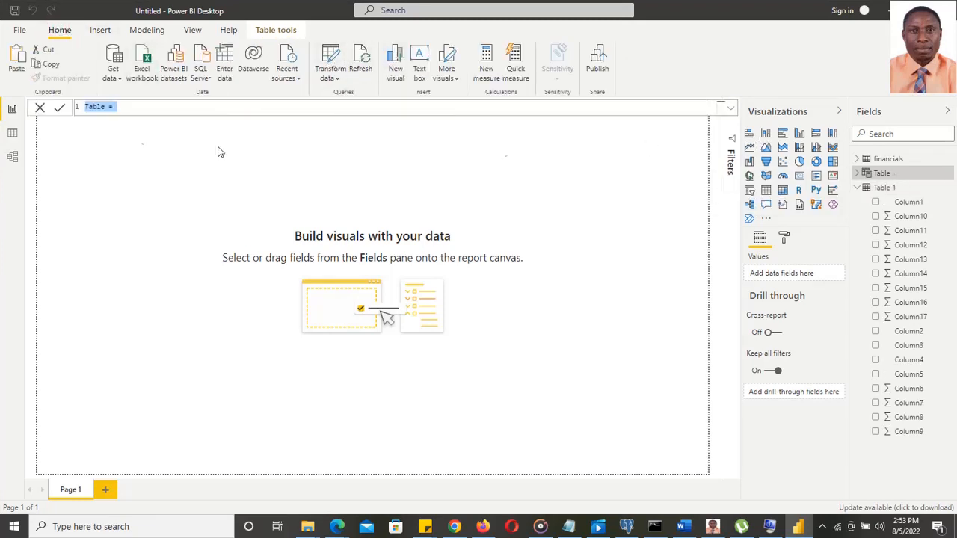
{"action": "left_click", "coordinate": [40, 107]}
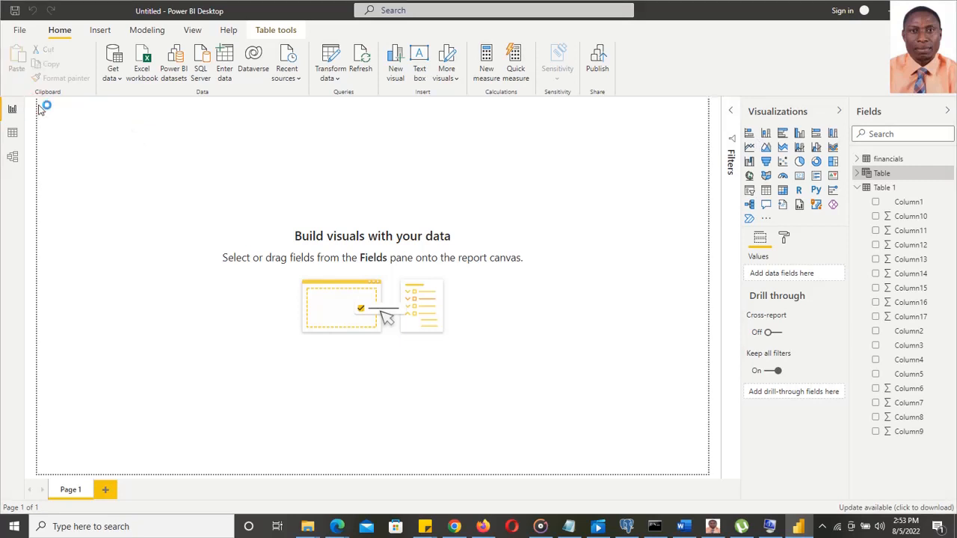
- Open the queries for transformation in Power Query Editor and rename the Table 1 query as GDP-G7
{"action": "left_click", "coordinate": [332, 59]}
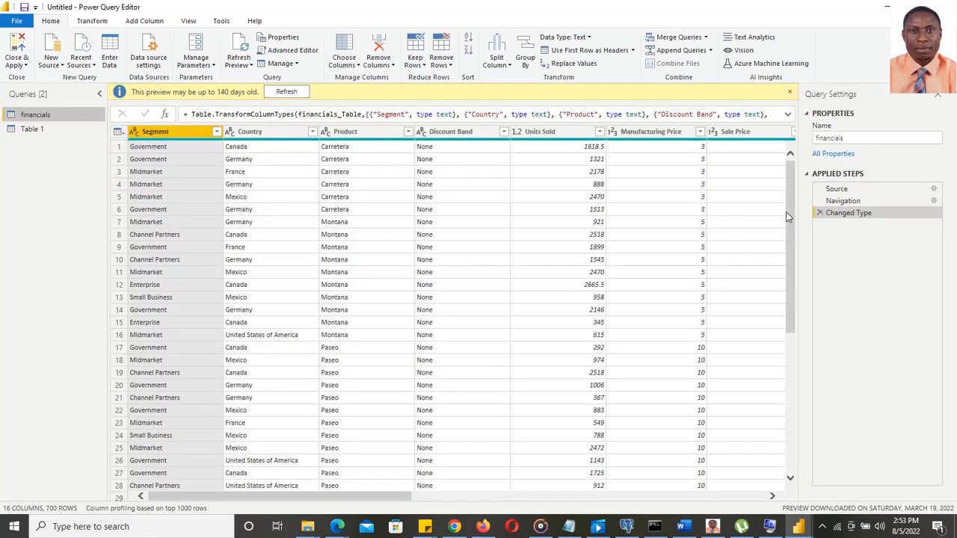
{"action": "left_click", "coordinate": [789, 152]}
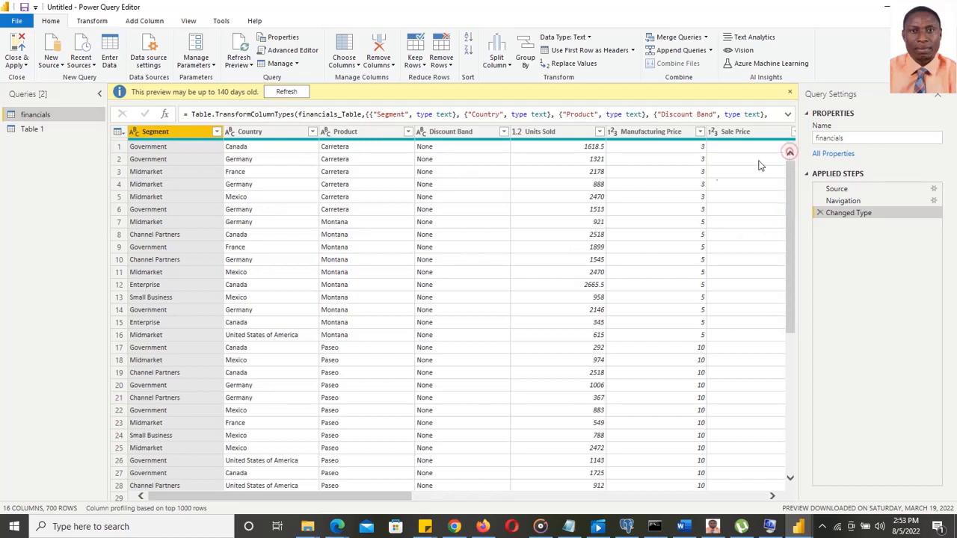
{"action": "left_click", "coordinate": [32, 131]}
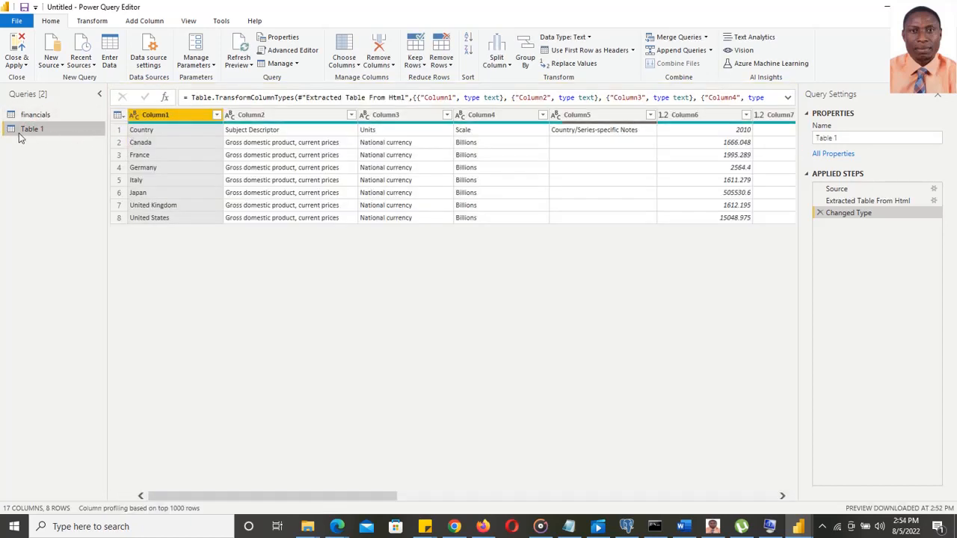
{"action": "triple_click", "coordinate": [847, 132]}
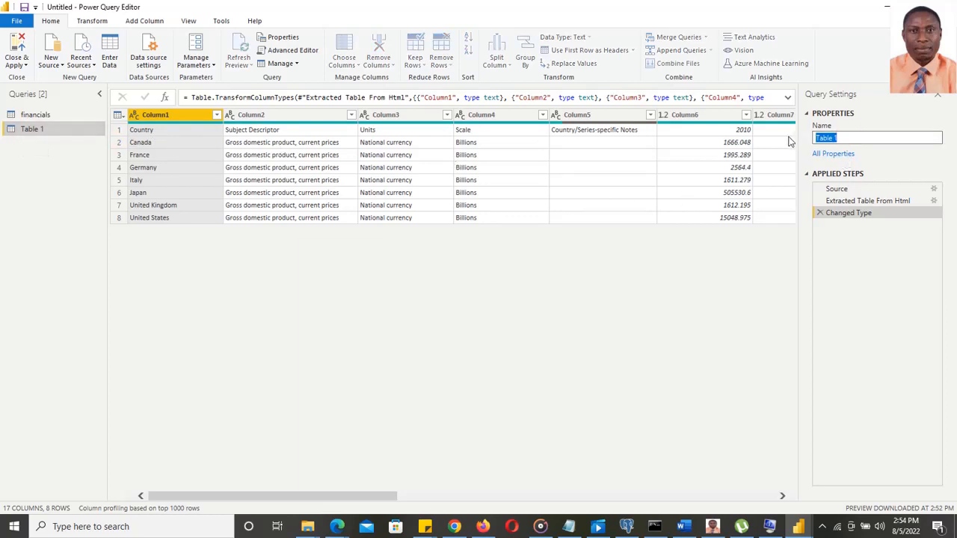
{"action": "type", "text": "GDP-G7"}
{"action": "key", "text": "Return"}
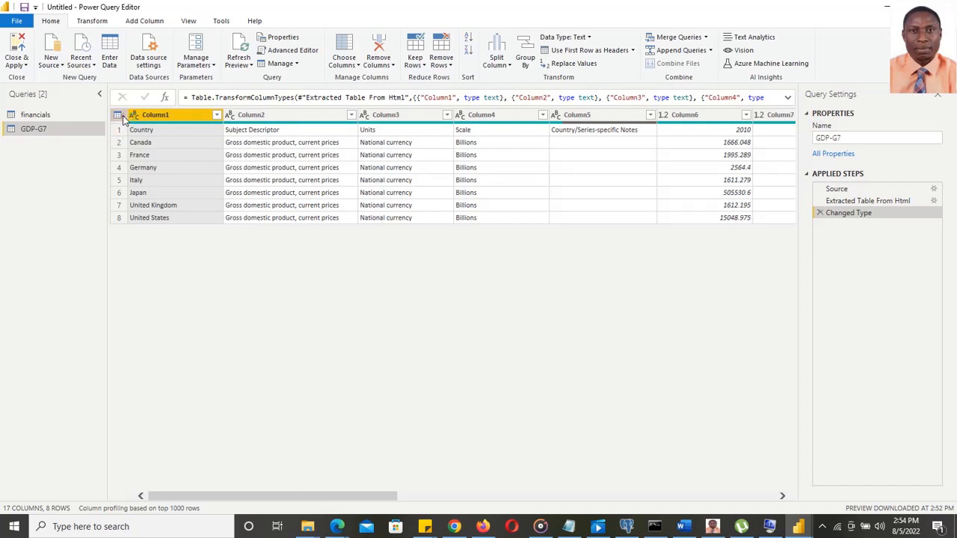
- Promote the first row of GDP-G7 to headers, then close and apply the query changes and collapse the table's field list
{"action": "left_click", "coordinate": [118, 115]}
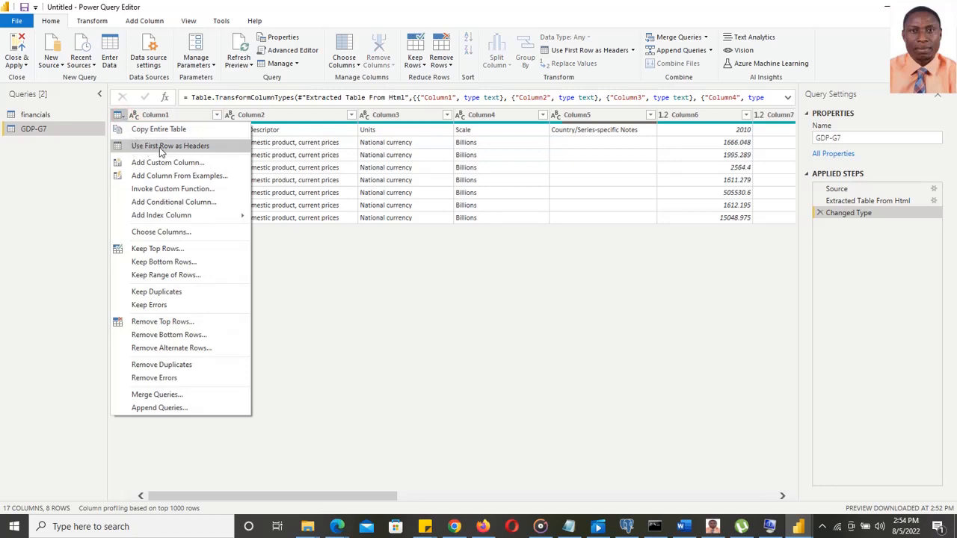
{"action": "left_click", "coordinate": [430, 273]}
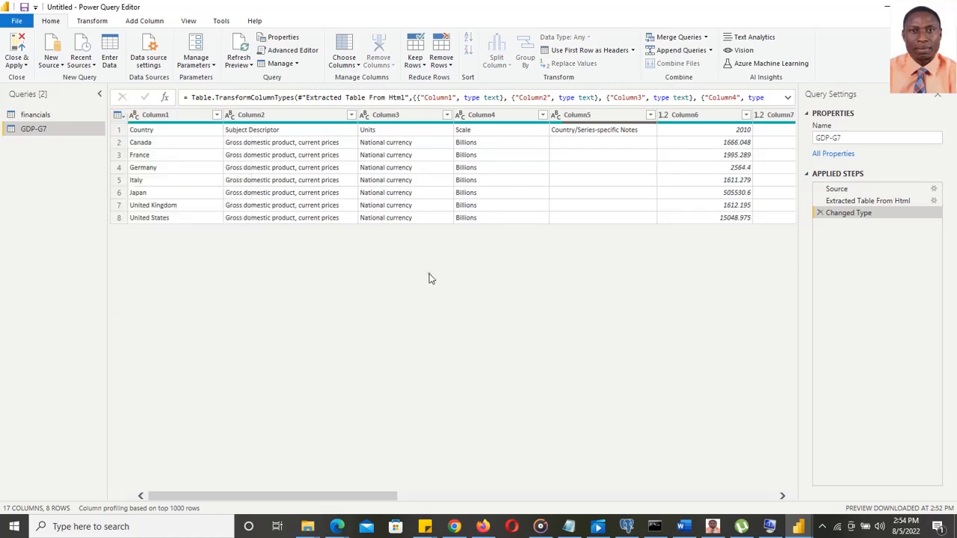
{"action": "left_click", "coordinate": [580, 52]}
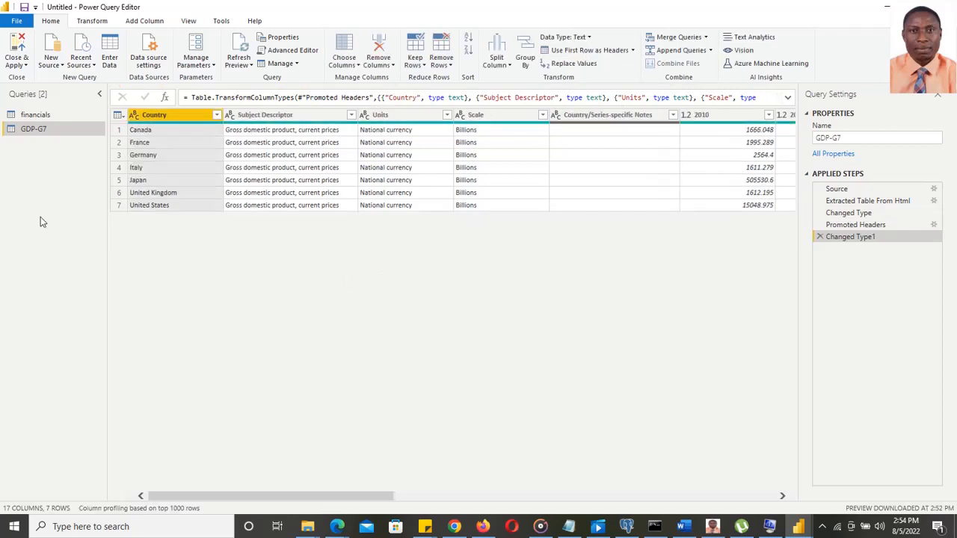
{"action": "left_click", "coordinate": [27, 66]}
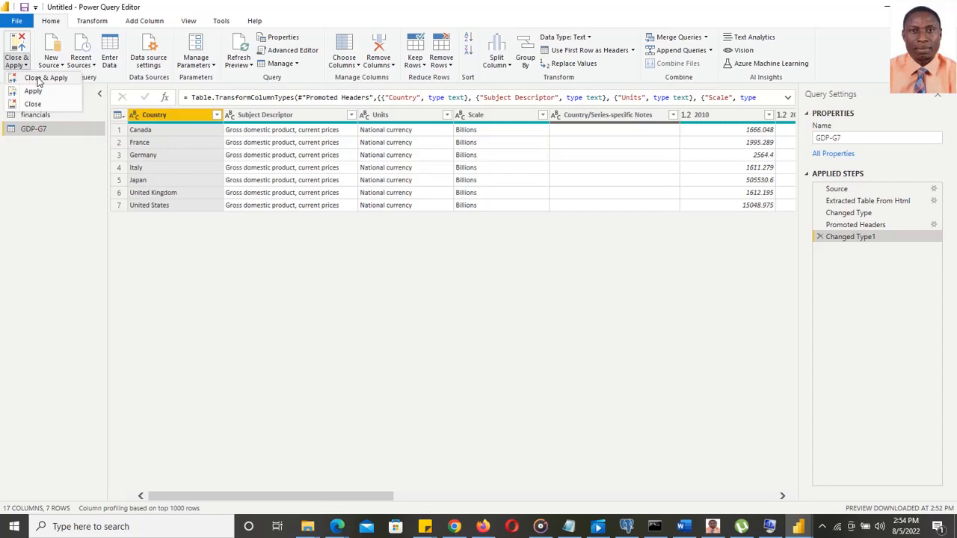
{"action": "left_click", "coordinate": [41, 79]}
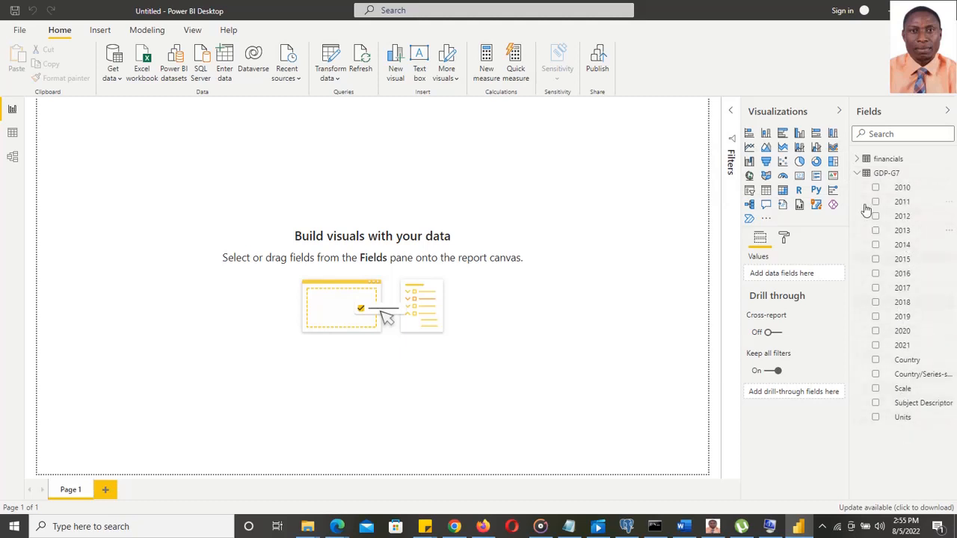
{"action": "left_click", "coordinate": [857, 174]}
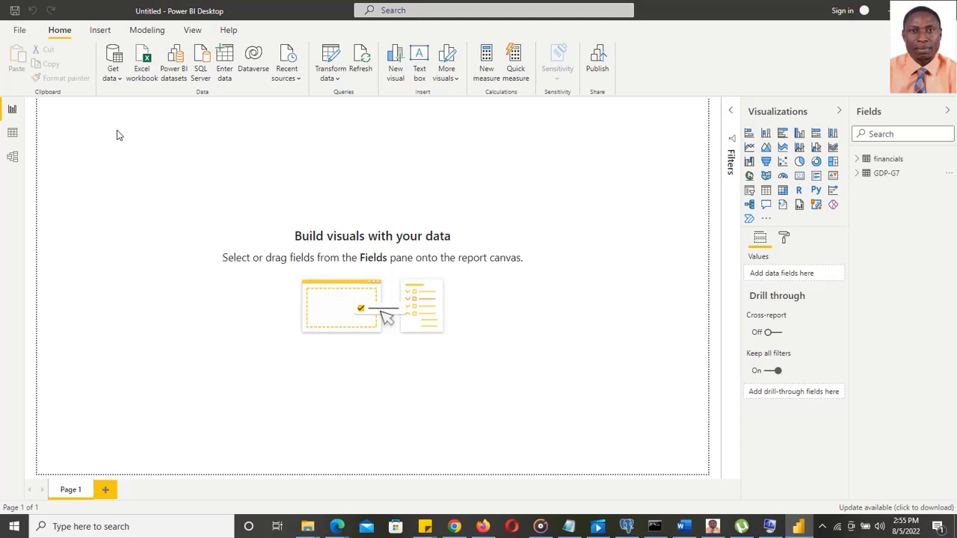
- Import the Capstone_Sales_Data table from the Excel workbook Capstone Project_Excel.xlsx and load it into the report
{"action": "left_click", "coordinate": [115, 66]}
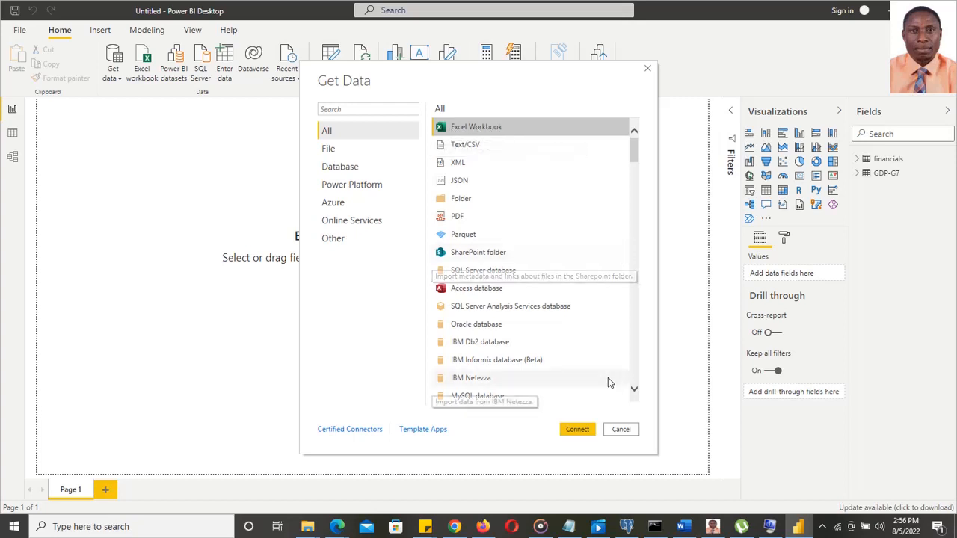
{"action": "left_click", "coordinate": [577, 430]}
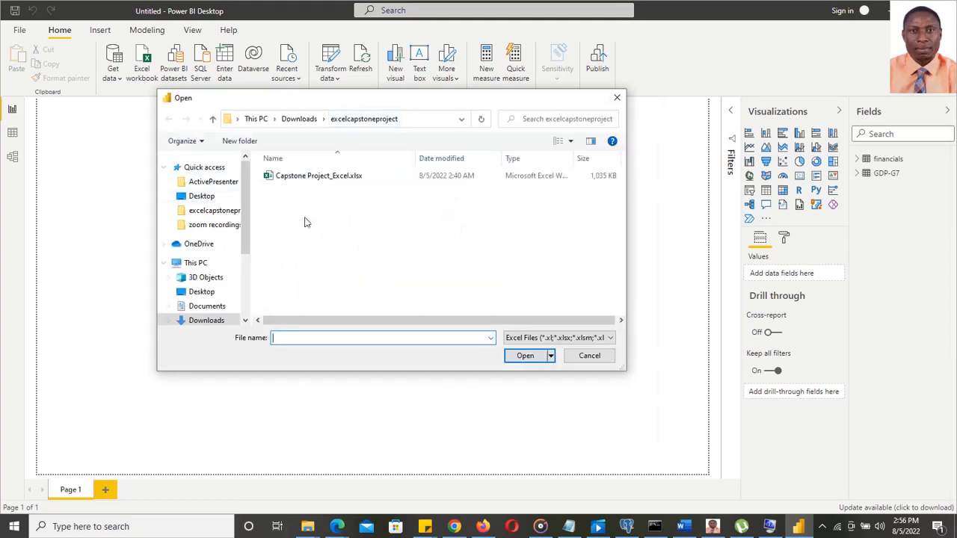
{"action": "left_click", "coordinate": [311, 182]}
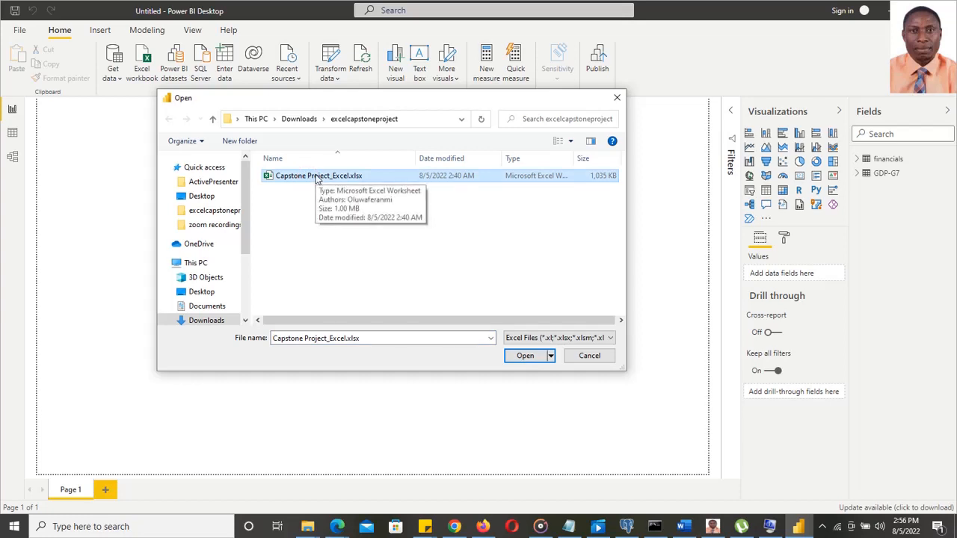
{"action": "left_click", "coordinate": [524, 357]}
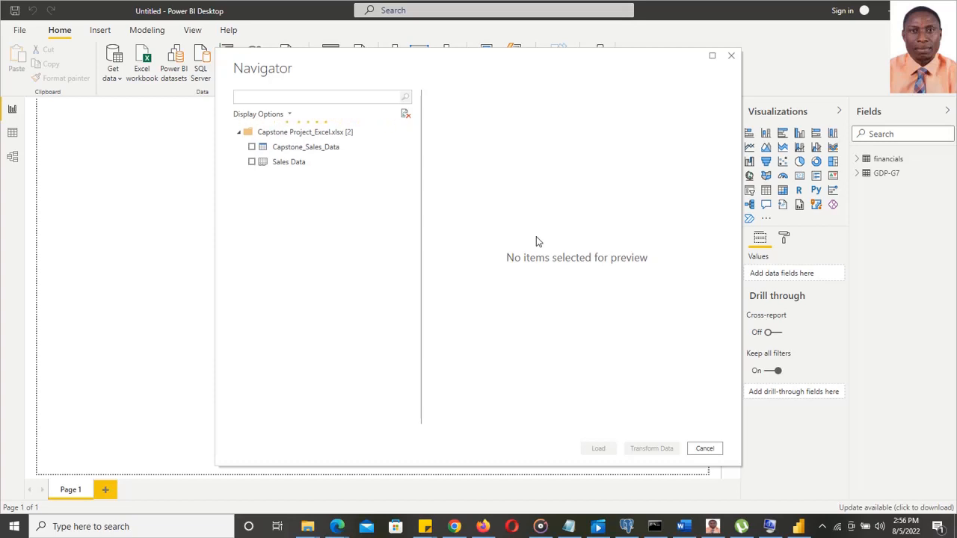
{"action": "left_click", "coordinate": [252, 147]}
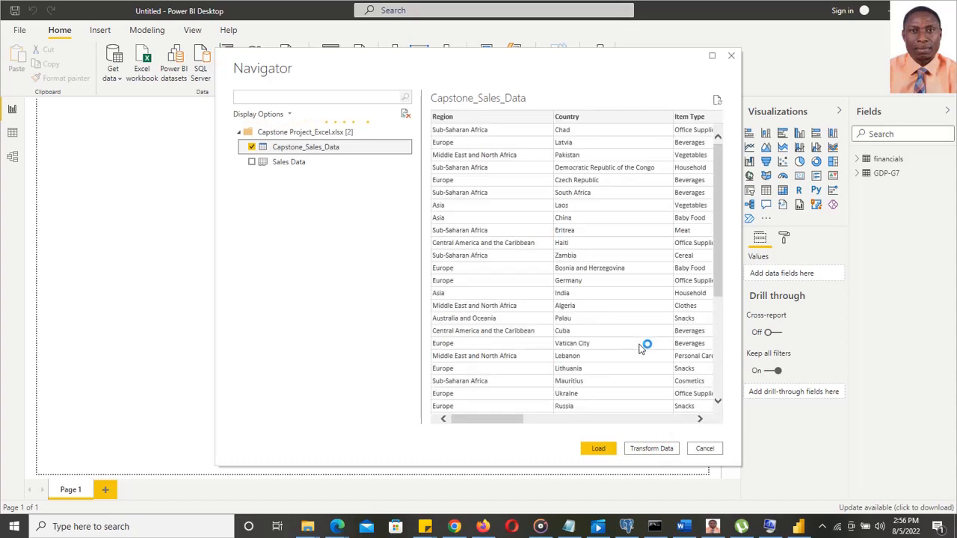
{"action": "left_click_drag", "start_coordinate": [491, 423], "coordinate": [461, 418]}
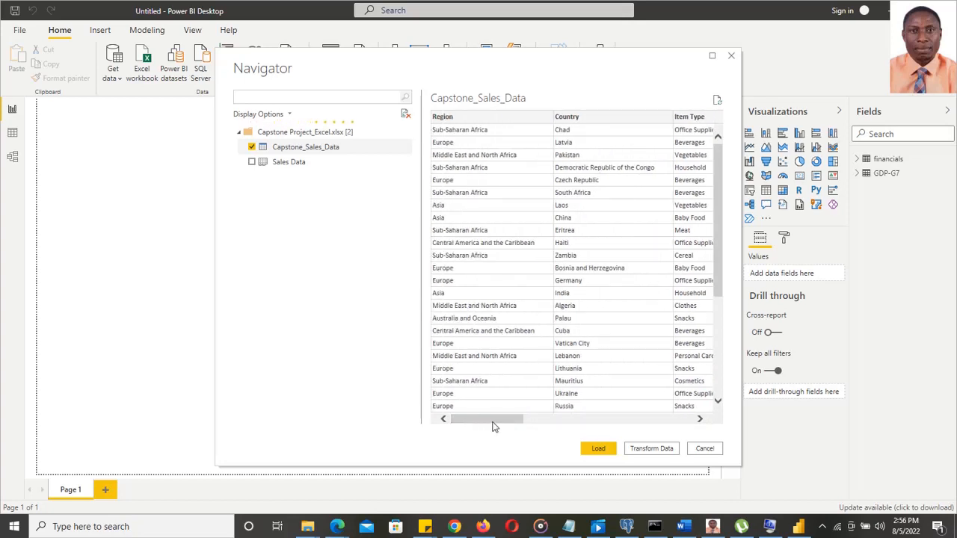
{"action": "left_click", "coordinate": [598, 451]}
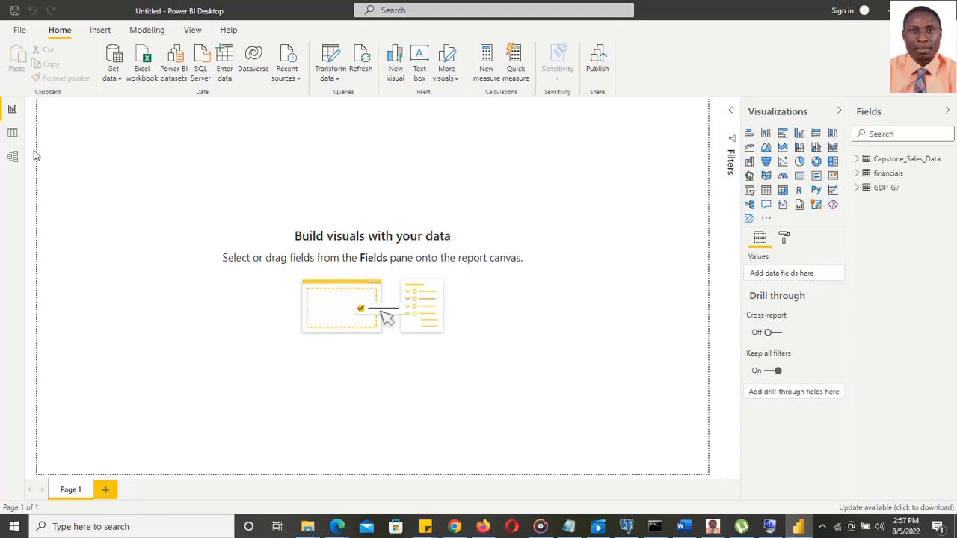
- Examine the rows of the Capstone_Sales_Data, financials and GDP-G7 tables in Data view
{"action": "left_click", "coordinate": [12, 133]}
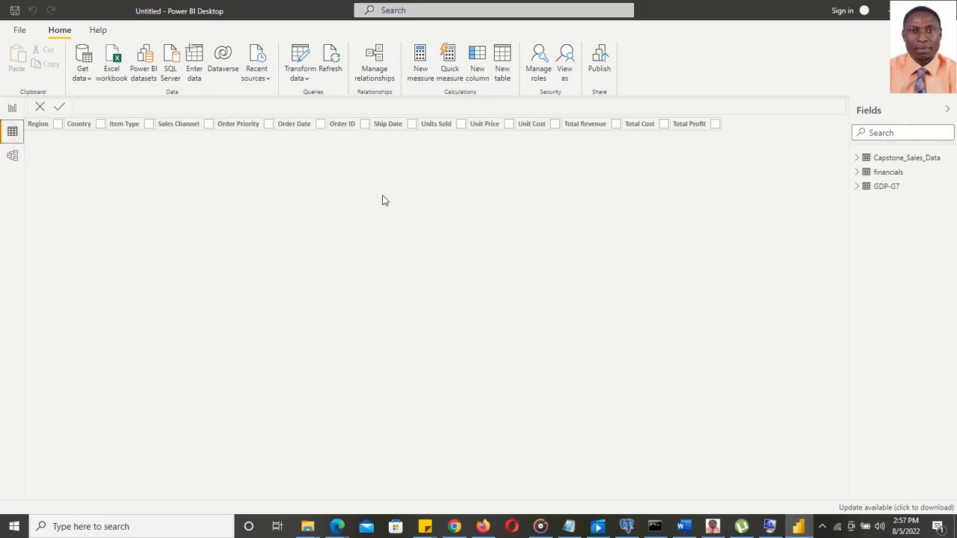
{"action": "left_click", "coordinate": [889, 157]}
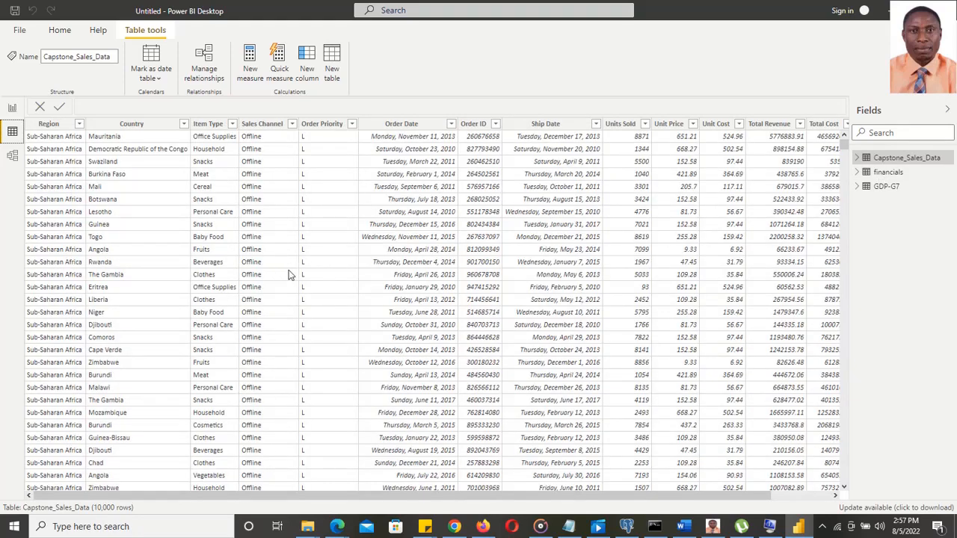
{"action": "scroll", "coordinate": [292, 268], "scroll_direction": "down", "scroll_amount": 2}
{"action": "scroll", "coordinate": [291, 268], "scroll_direction": "up", "scroll_amount": 2}
{"action": "left_click", "coordinate": [878, 175]}
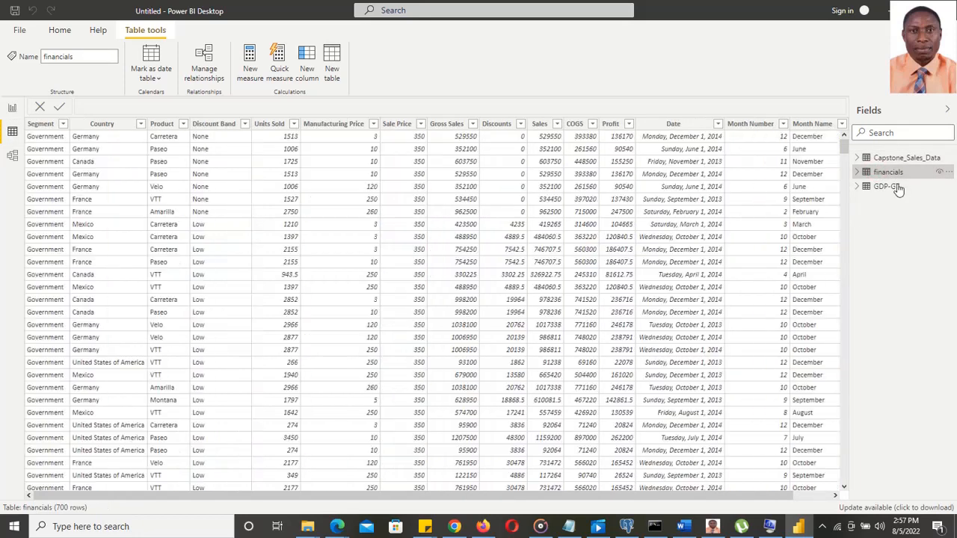
{"action": "left_click", "coordinate": [887, 189]}
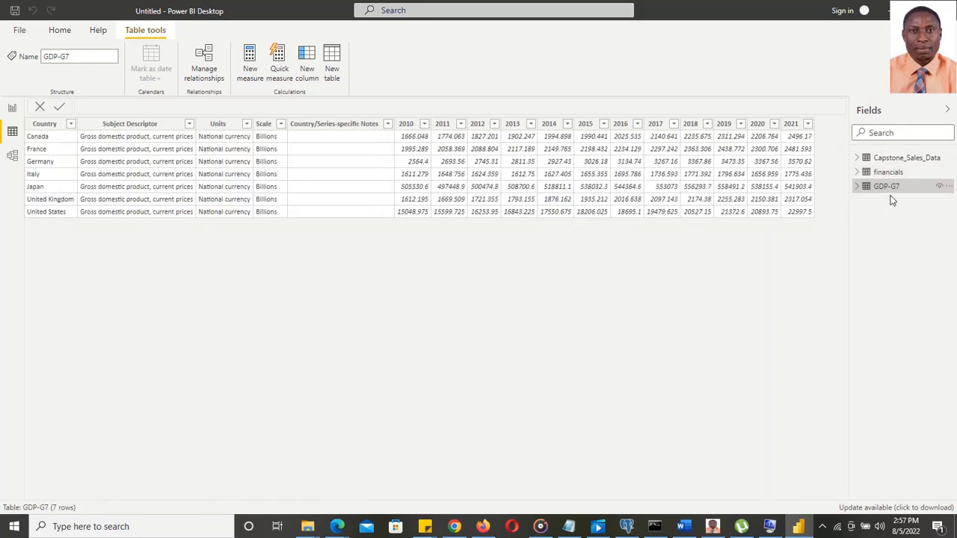
- Show the table relationships in Model view and move the Capstone_Sales_Data card lower than the GDP-G7 card
{"action": "left_click", "coordinate": [13, 157]}
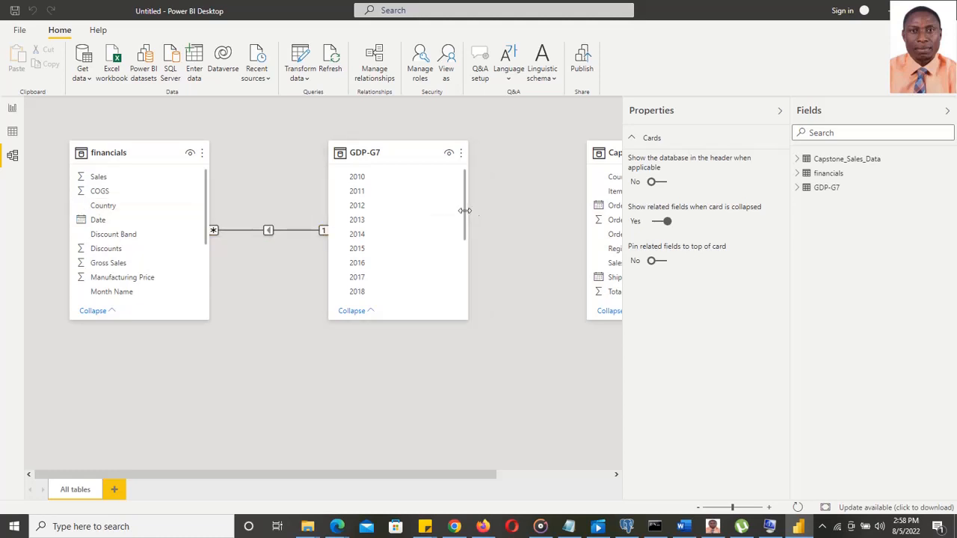
{"action": "mouse_move", "coordinate": [465, 203]}
{"action": "left_mouse_down"}
{"action": "mouse_move", "coordinate": [459, 279]}
{"action": "mouse_move", "coordinate": [467, 187]}
{"action": "left_mouse_up"}
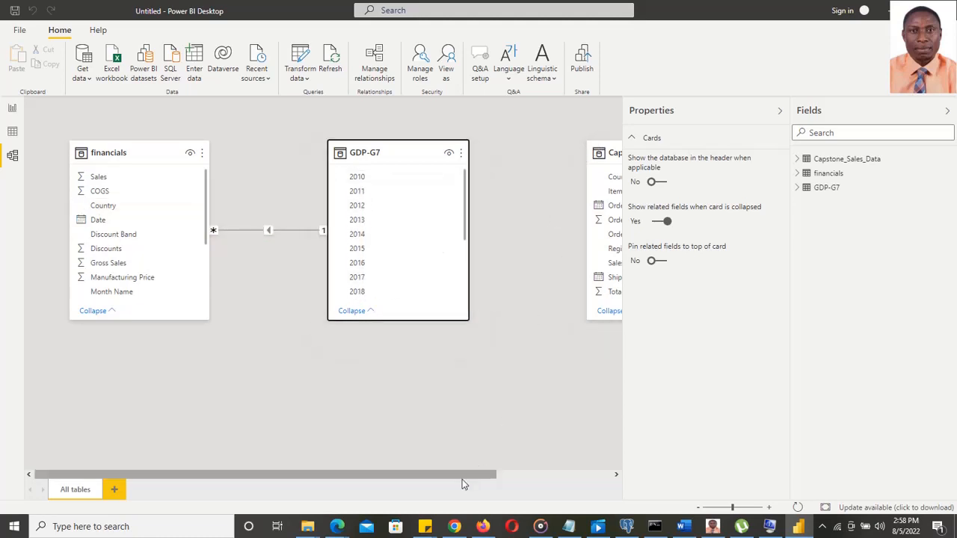
{"action": "left_click_drag", "start_coordinate": [492, 479], "coordinate": [615, 476]}
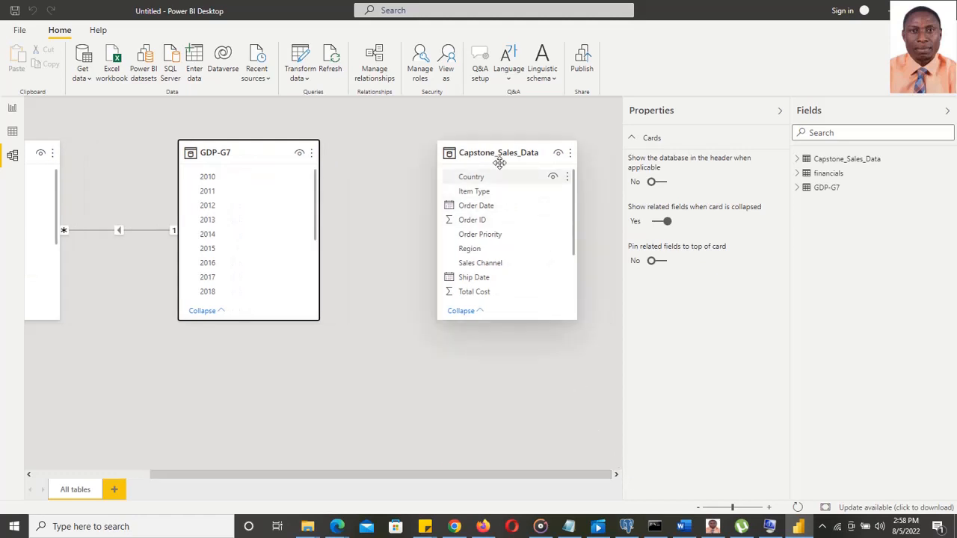
{"action": "left_click_drag", "start_coordinate": [495, 153], "coordinate": [259, 351]}
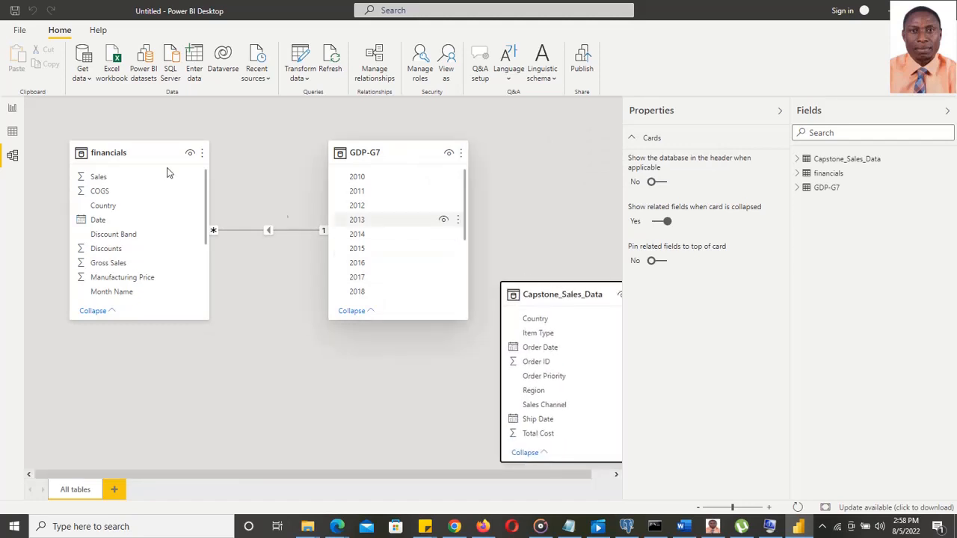
- Rearrange the model diagram, moving the GDP-G7 card closer to financials and the financials card slightly lower than GDP-G7
{"action": "left_click_drag", "start_coordinate": [103, 118], "coordinate": [95, 119]}
{"action": "left_click_drag", "start_coordinate": [127, 146], "coordinate": [100, 117]}
{"action": "left_click_drag", "start_coordinate": [403, 144], "coordinate": [358, 144]}
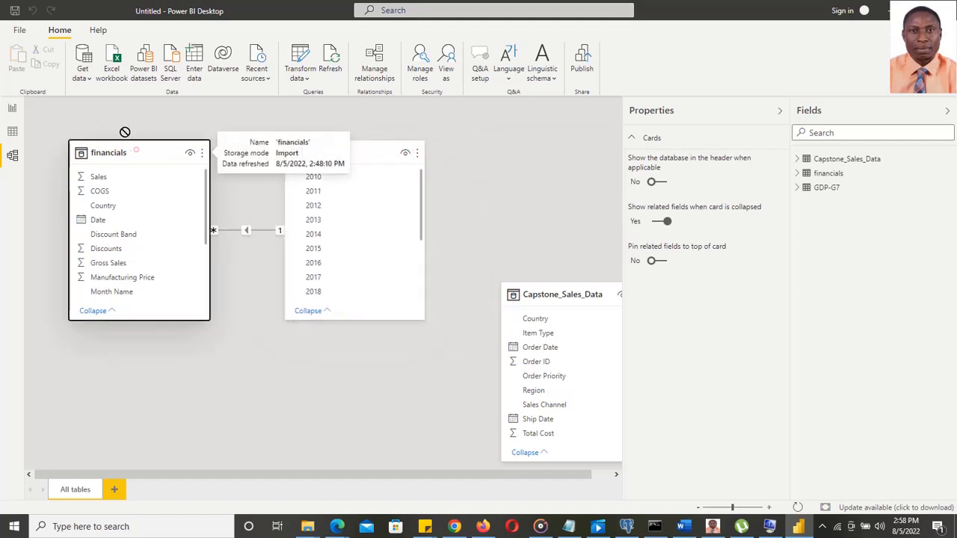
{"action": "left_click_drag", "start_coordinate": [123, 146], "coordinate": [107, 192]}
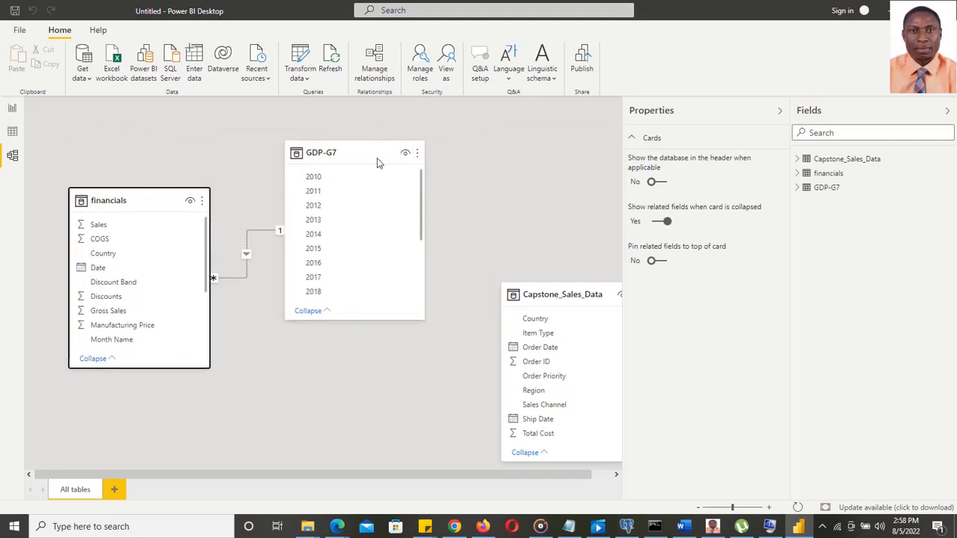
{"action": "left_click_drag", "start_coordinate": [366, 148], "coordinate": [382, 217]}
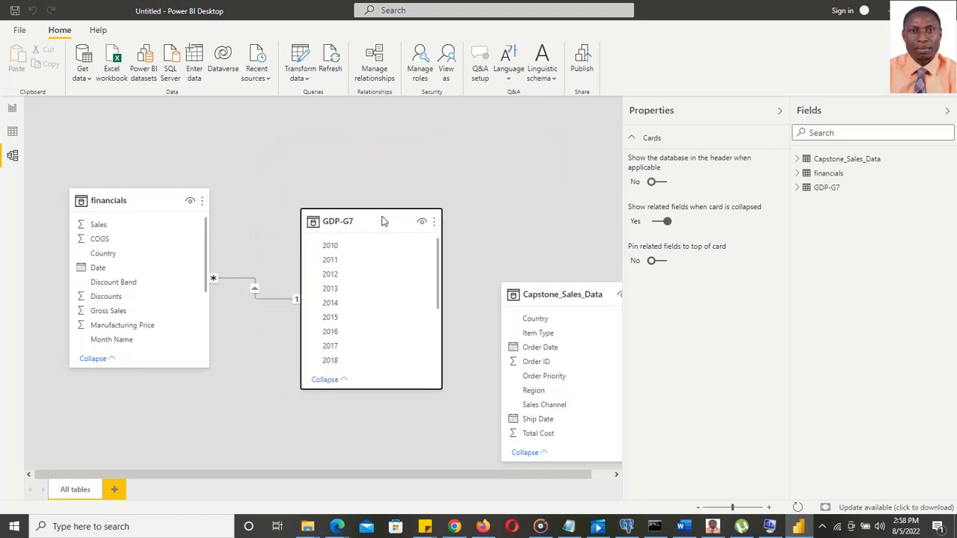
{"action": "left_click_drag", "start_coordinate": [136, 198], "coordinate": [130, 204]}
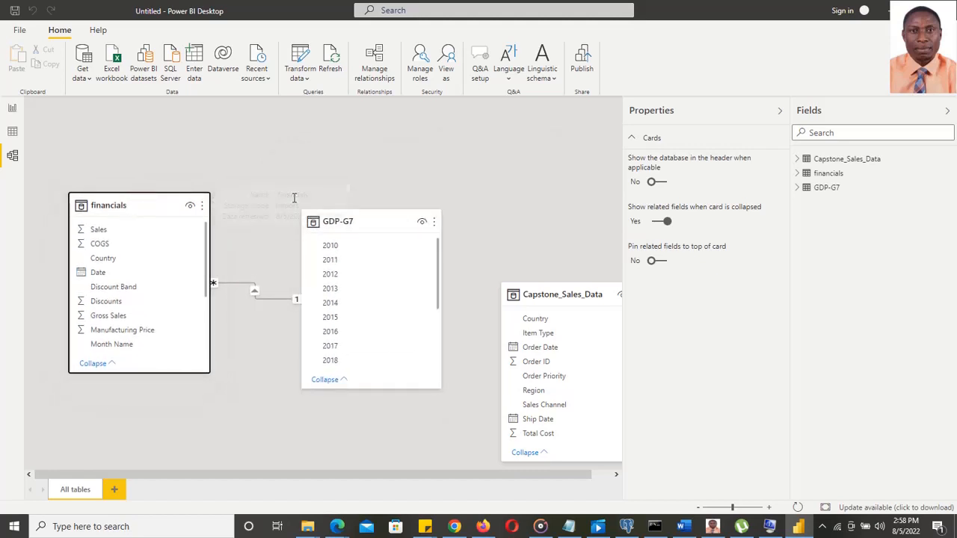
{"action": "left_click_drag", "start_coordinate": [370, 222], "coordinate": [378, 187]}
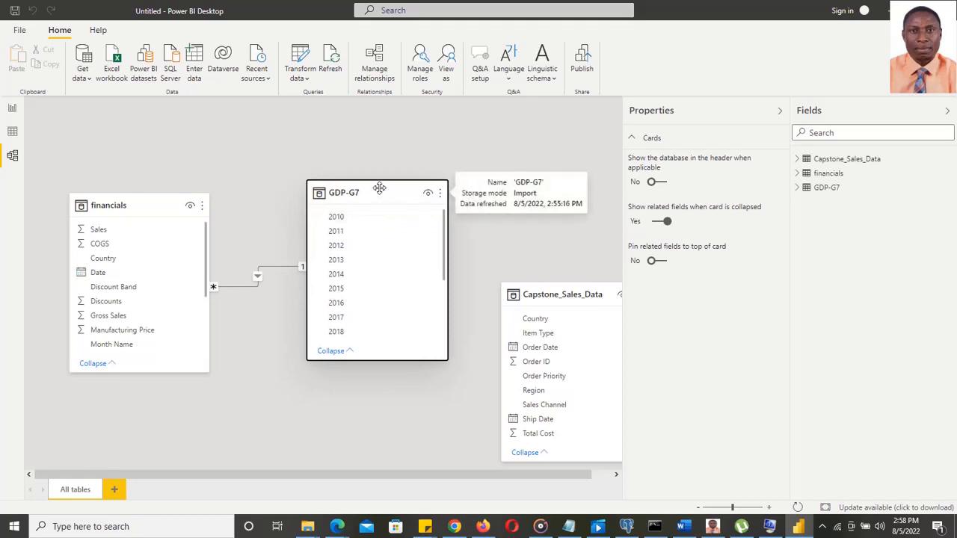